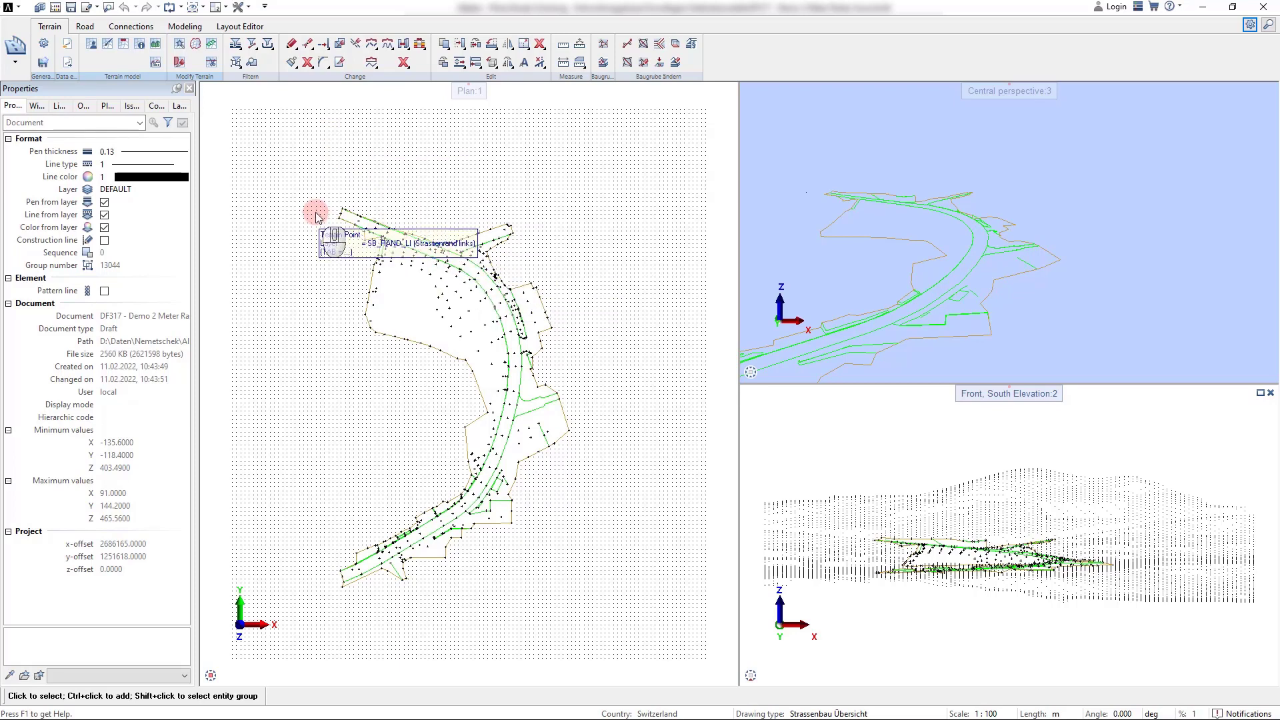
# Create a new surface in the Surface Manager and name it IMPORT.
pyautogui.click(92, 46)
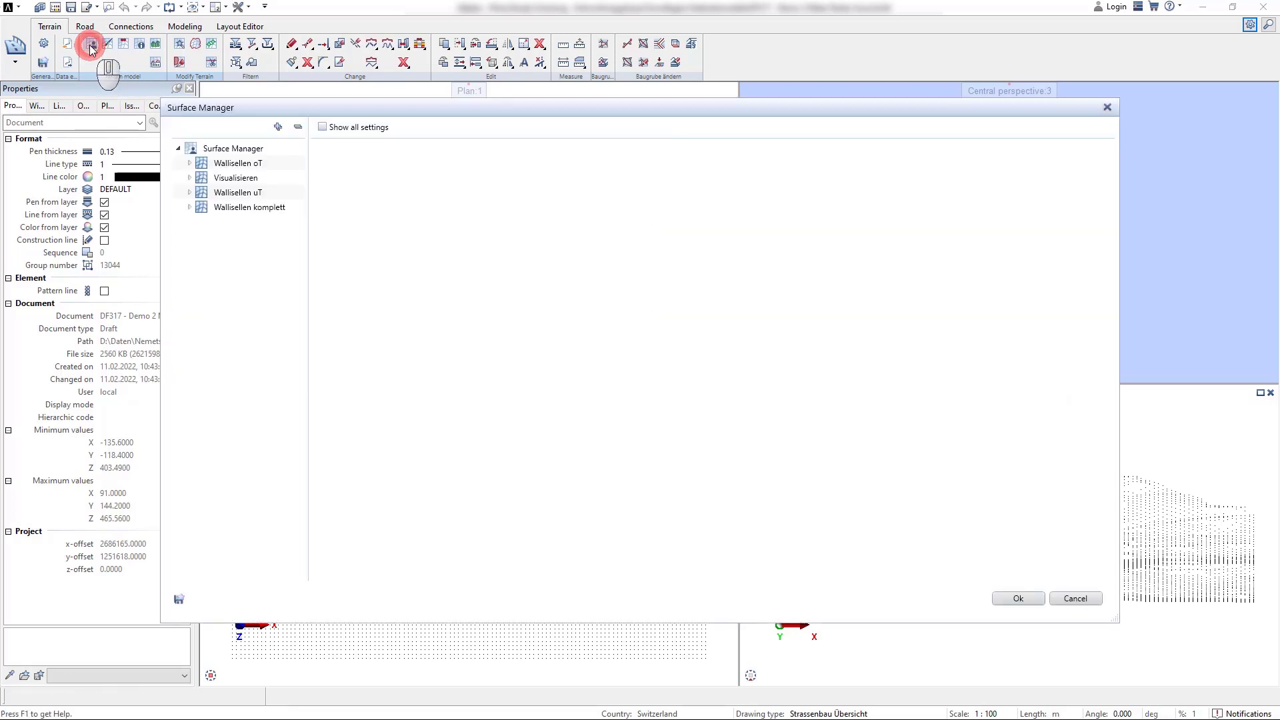
pyautogui.click(246, 147)
pyautogui.rightClick(251, 147)
pyautogui.click(293, 154)
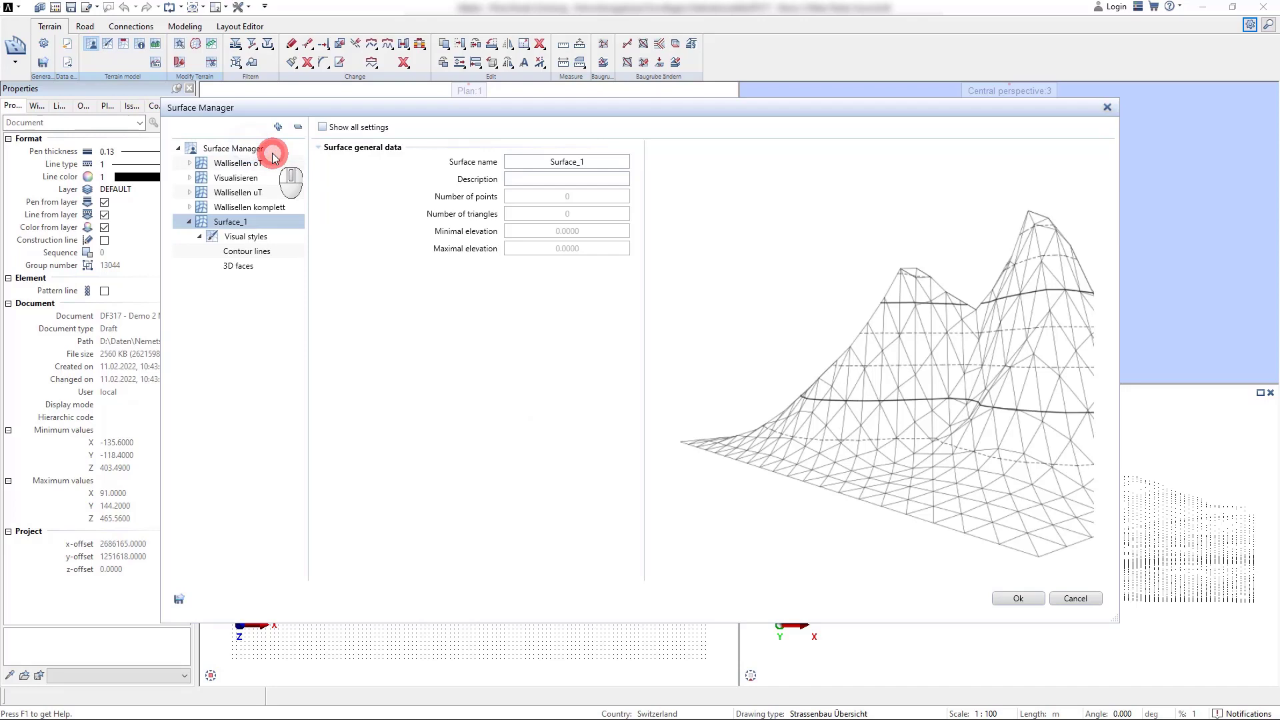
pyautogui.doubleClick(546, 163)
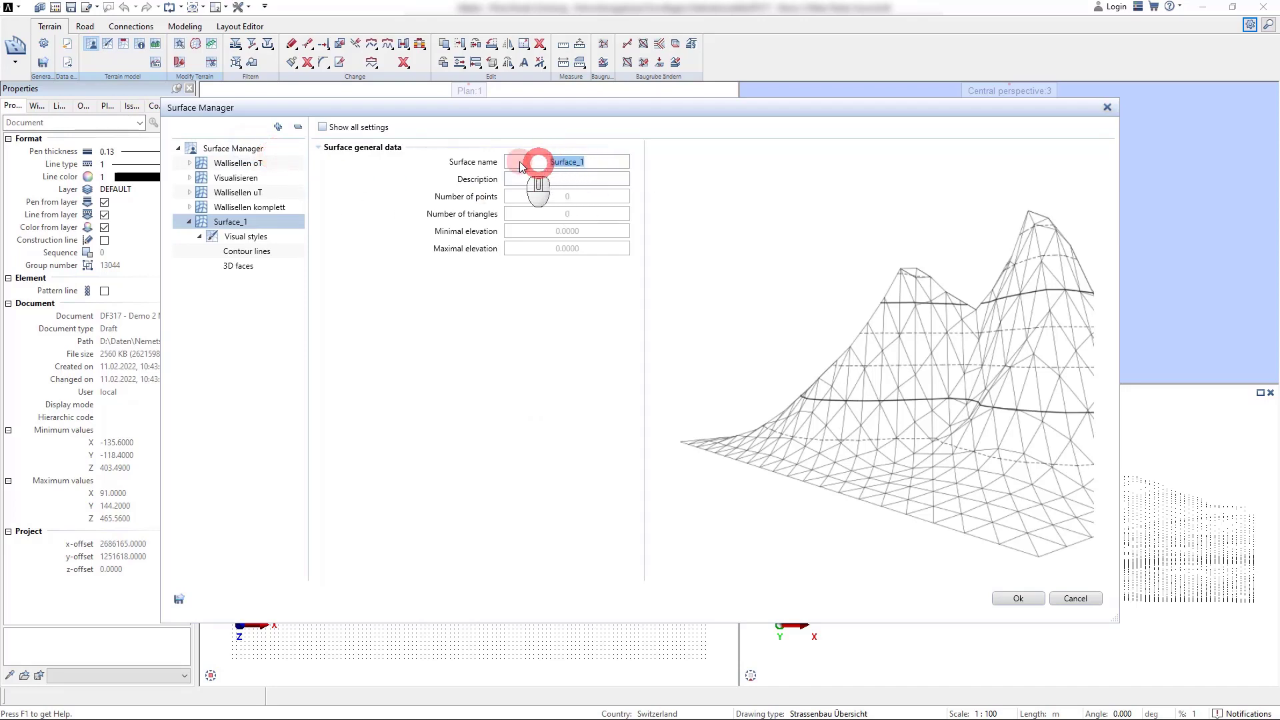
pyautogui.write('IM')
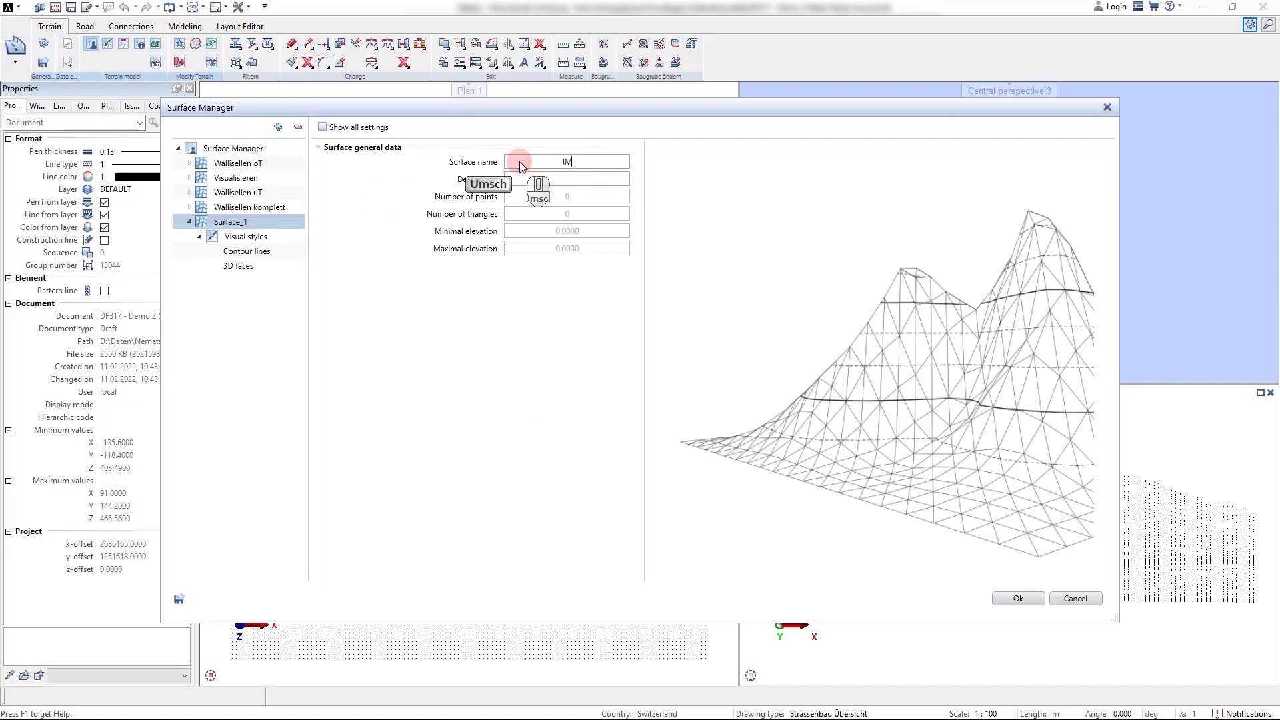
pyautogui.write('PORT')
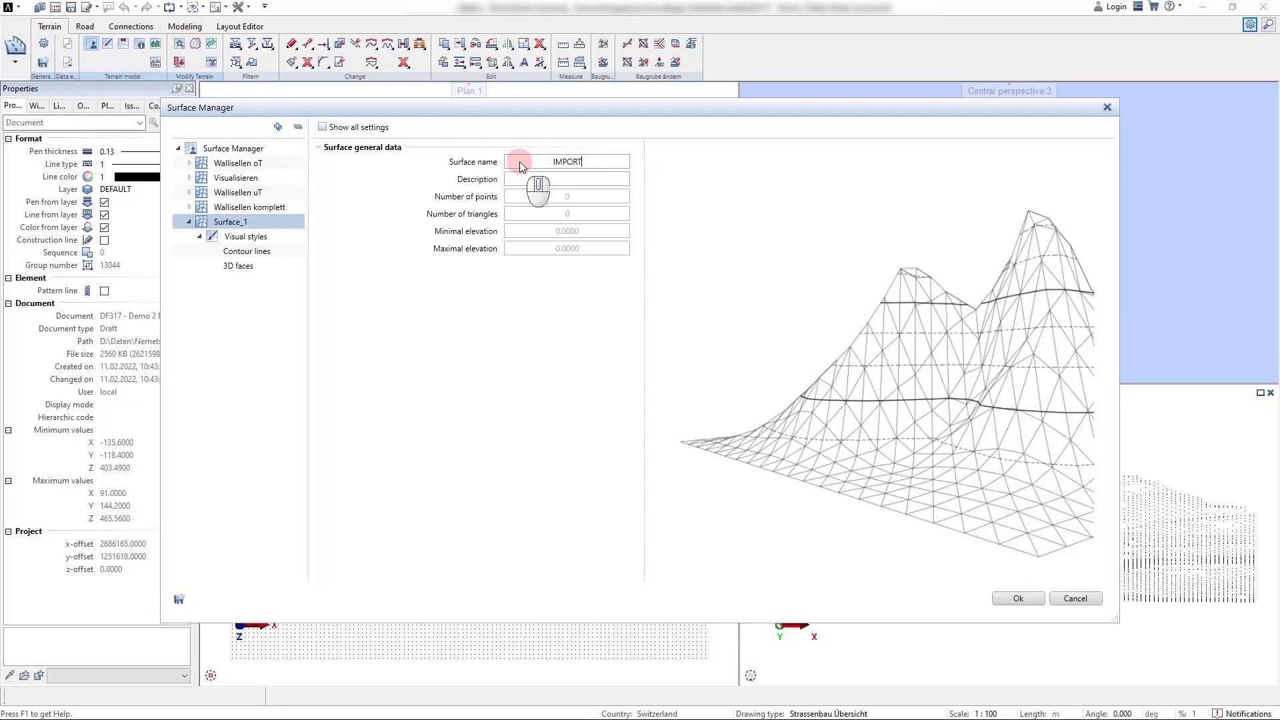
pyautogui.click(486, 357)
pyautogui.click(998, 620)
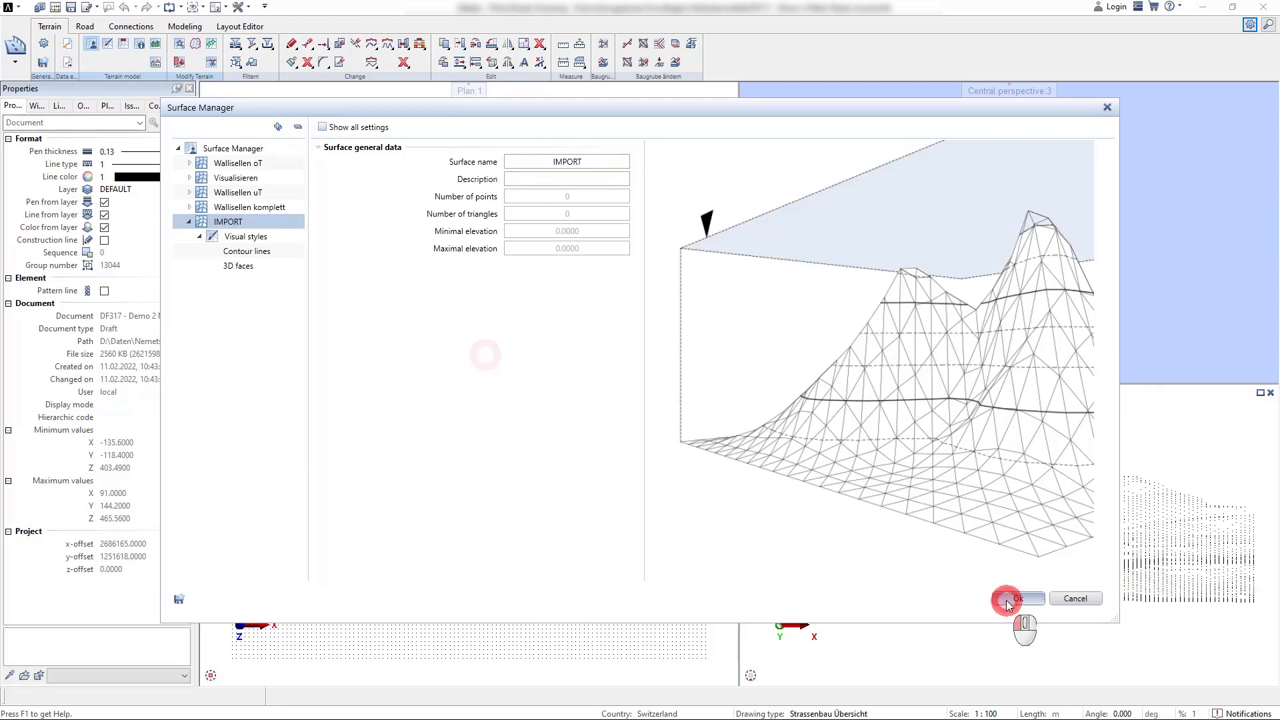
pyautogui.click(500, 386)
pyautogui.click(464, 364)
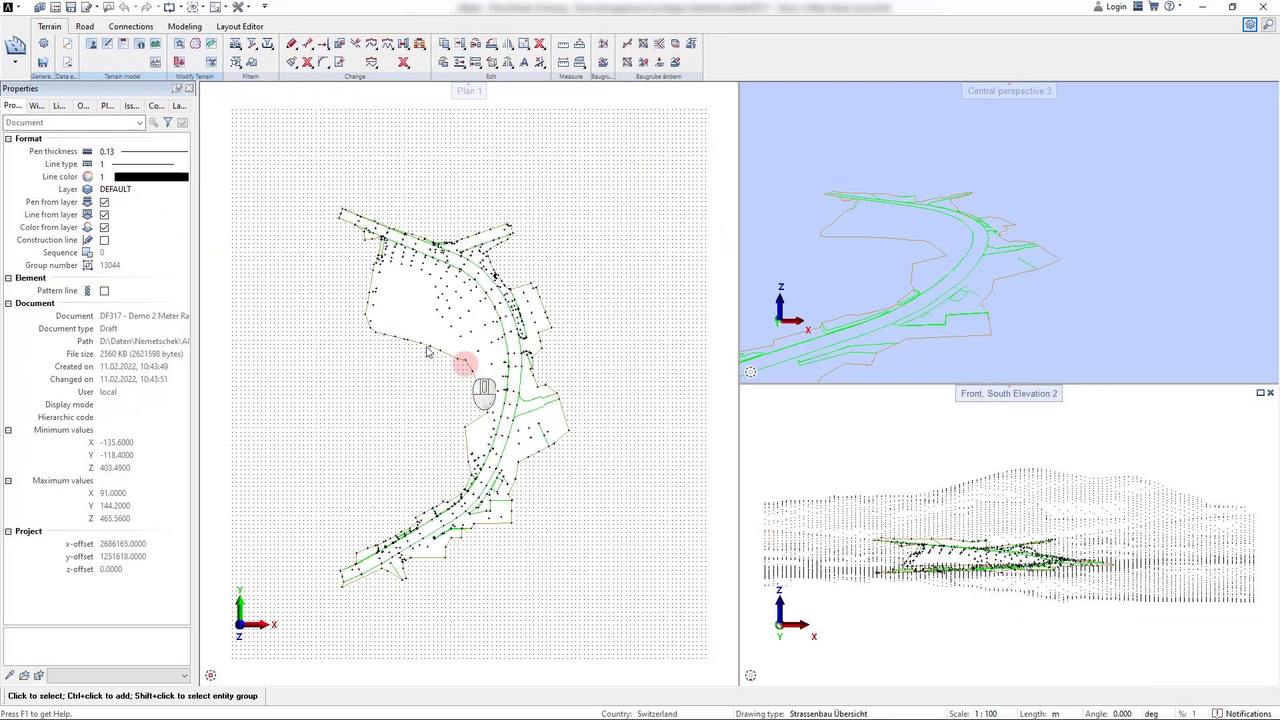
# Add only the points of the whole drawing to the IMPORT surface, with refreshing of the applied style enabled.
pyautogui.click(212, 44)
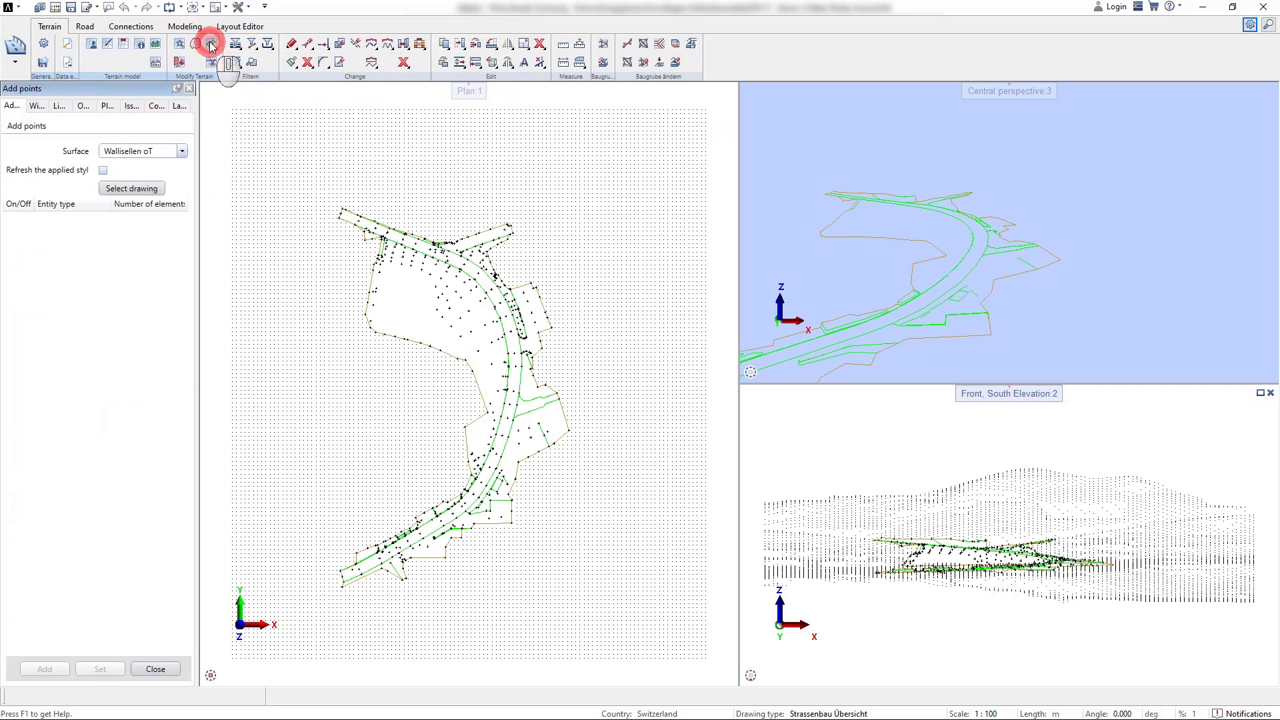
pyautogui.click(182, 151)
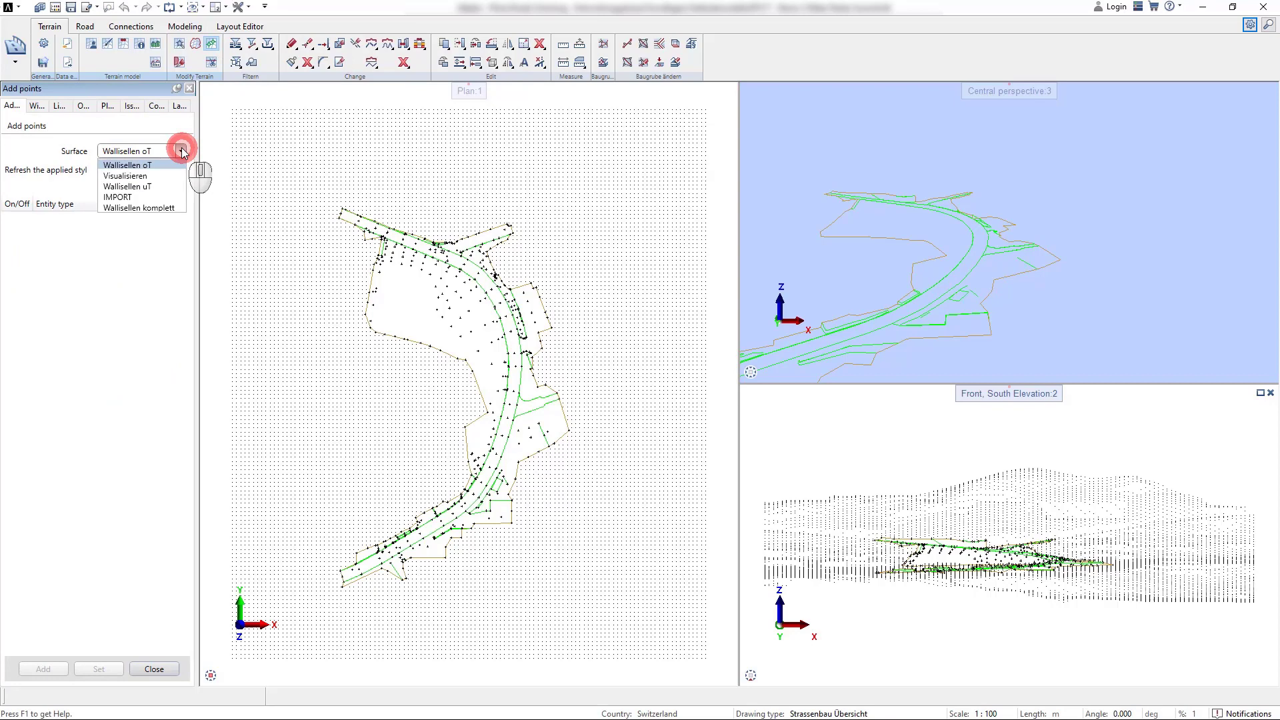
pyautogui.click(119, 197)
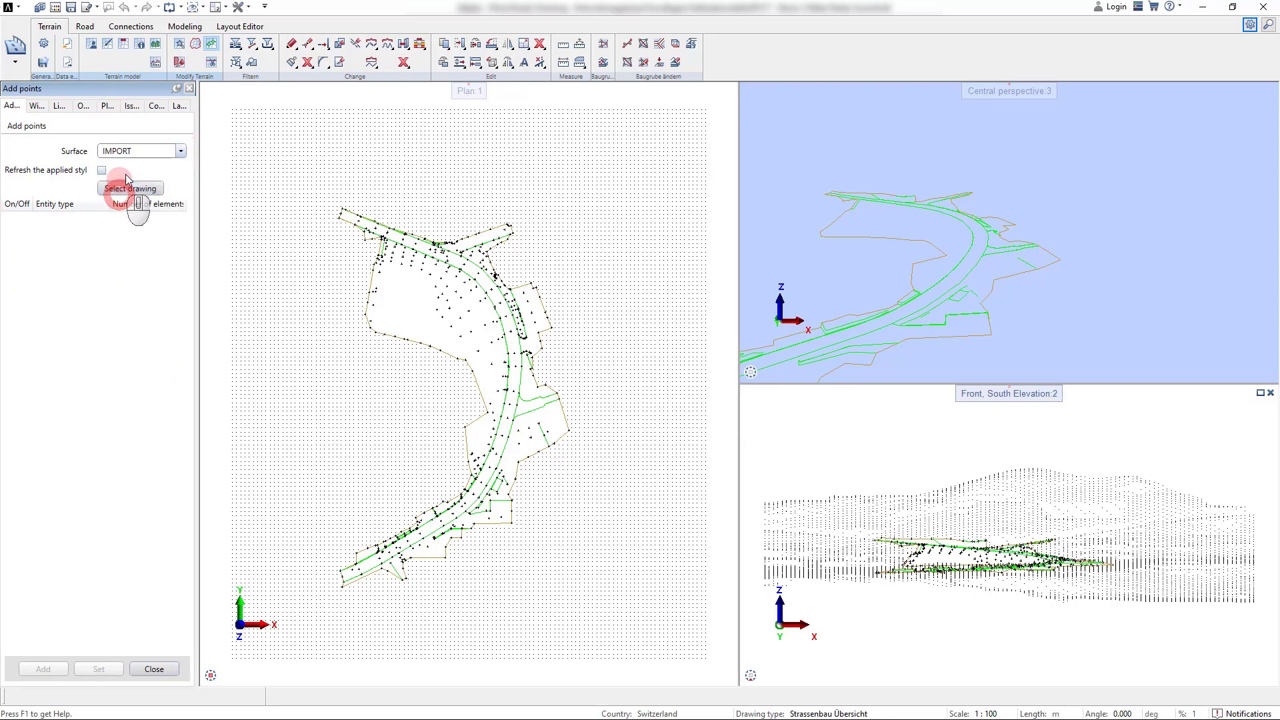
pyautogui.click(120, 188)
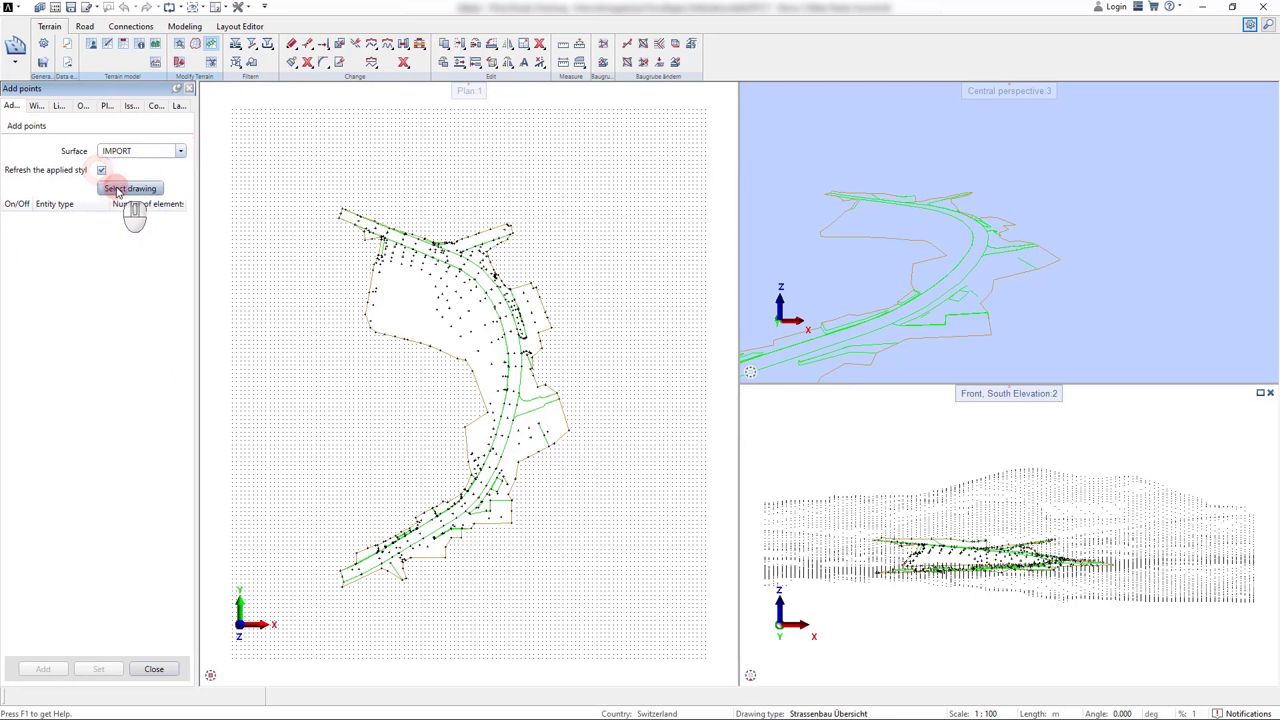
pyautogui.scroll(-2, 322, 275)
pyautogui.moveTo(250, 176); pyautogui.dragTo(521, 475)
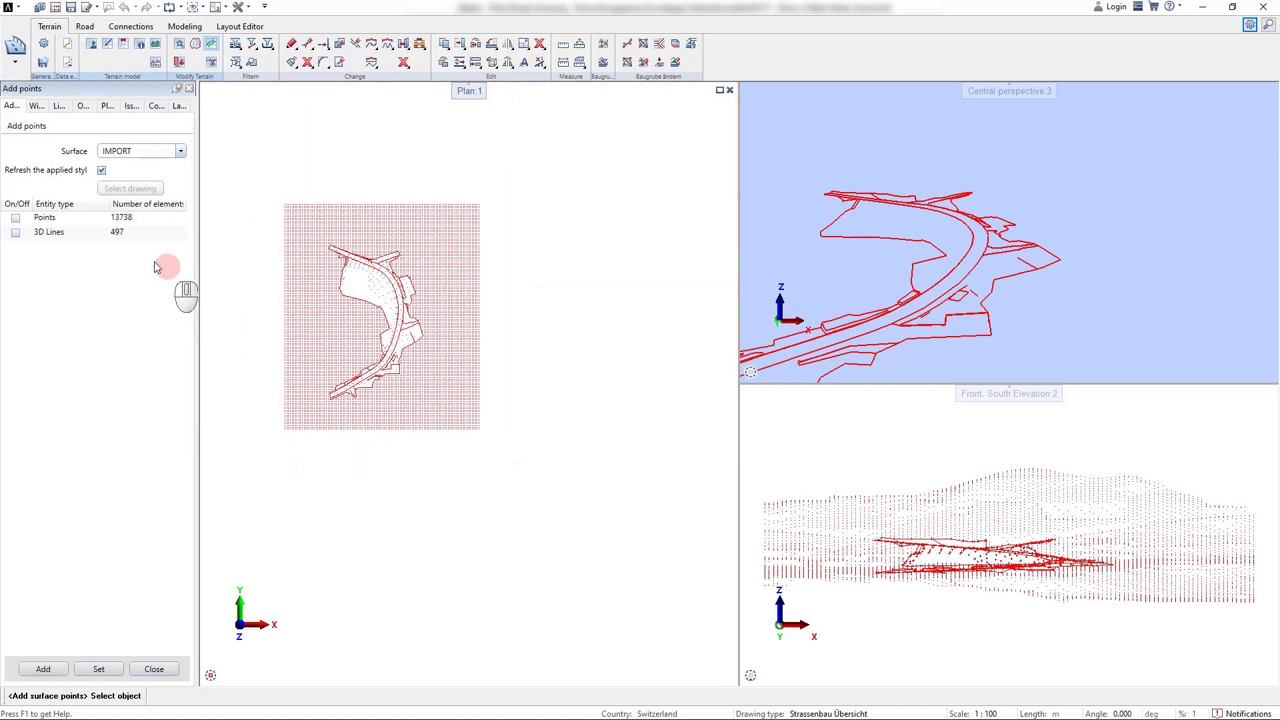
pyautogui.click(14, 218)
pyautogui.click(43, 669)
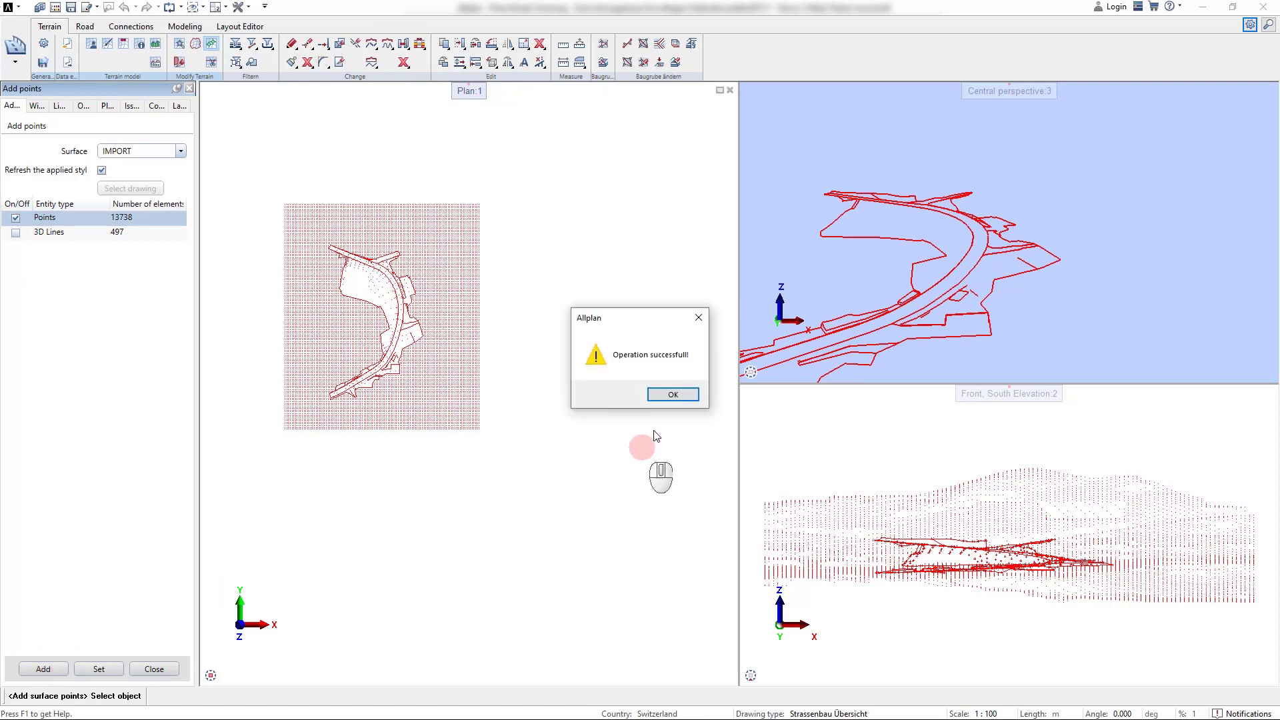
pyautogui.click(675, 395)
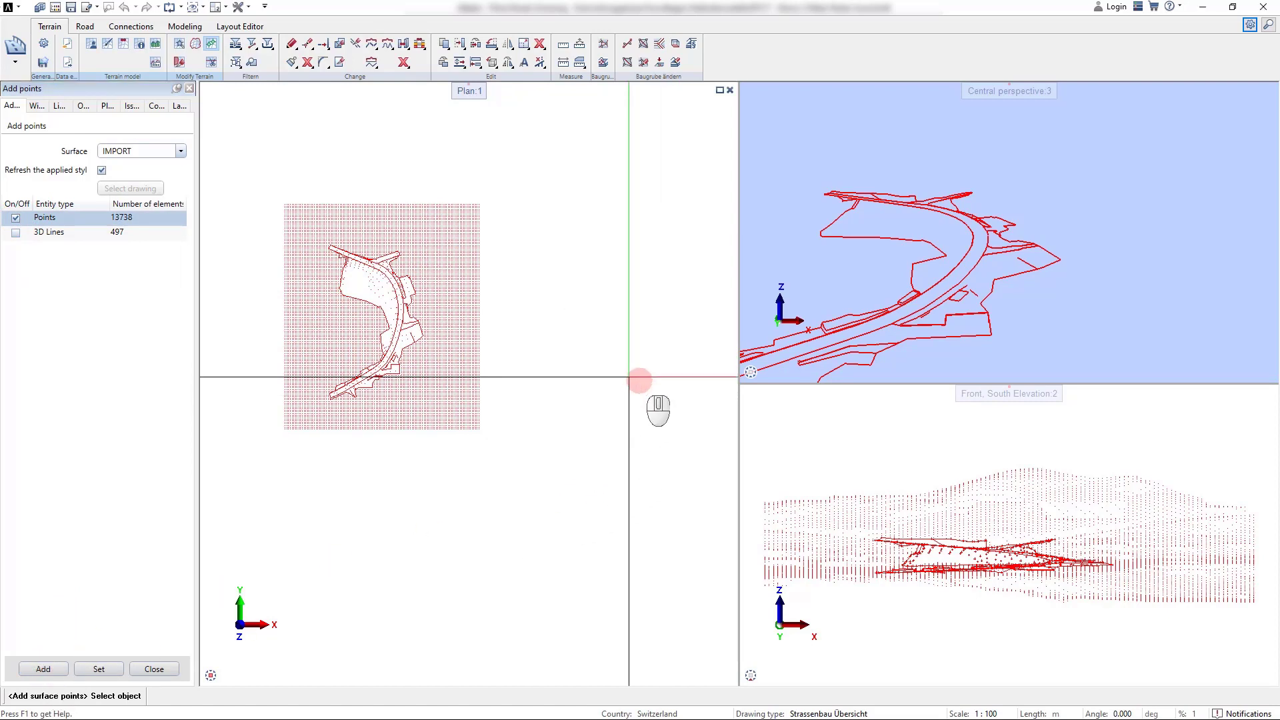
# Check the point count, triangle count and elevation range of the IMPORT surface in the Surface Manager.
pyautogui.click(91, 44)
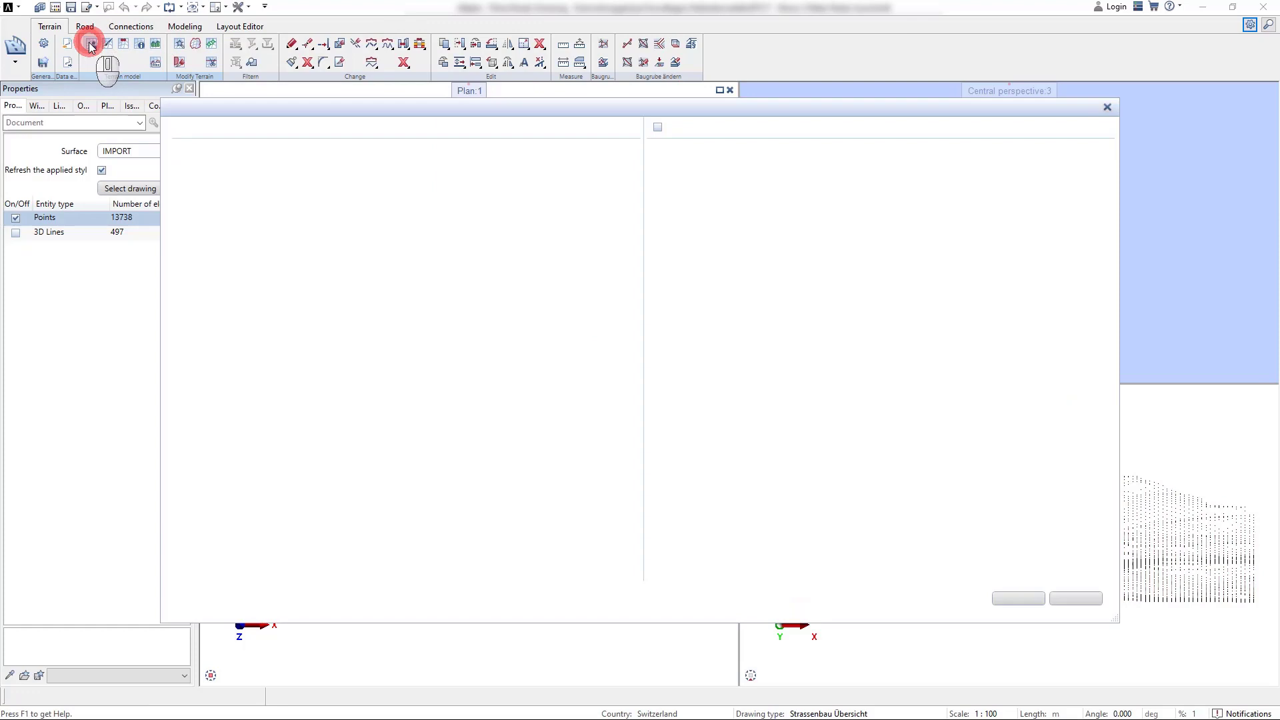
pyautogui.click(569, 200)
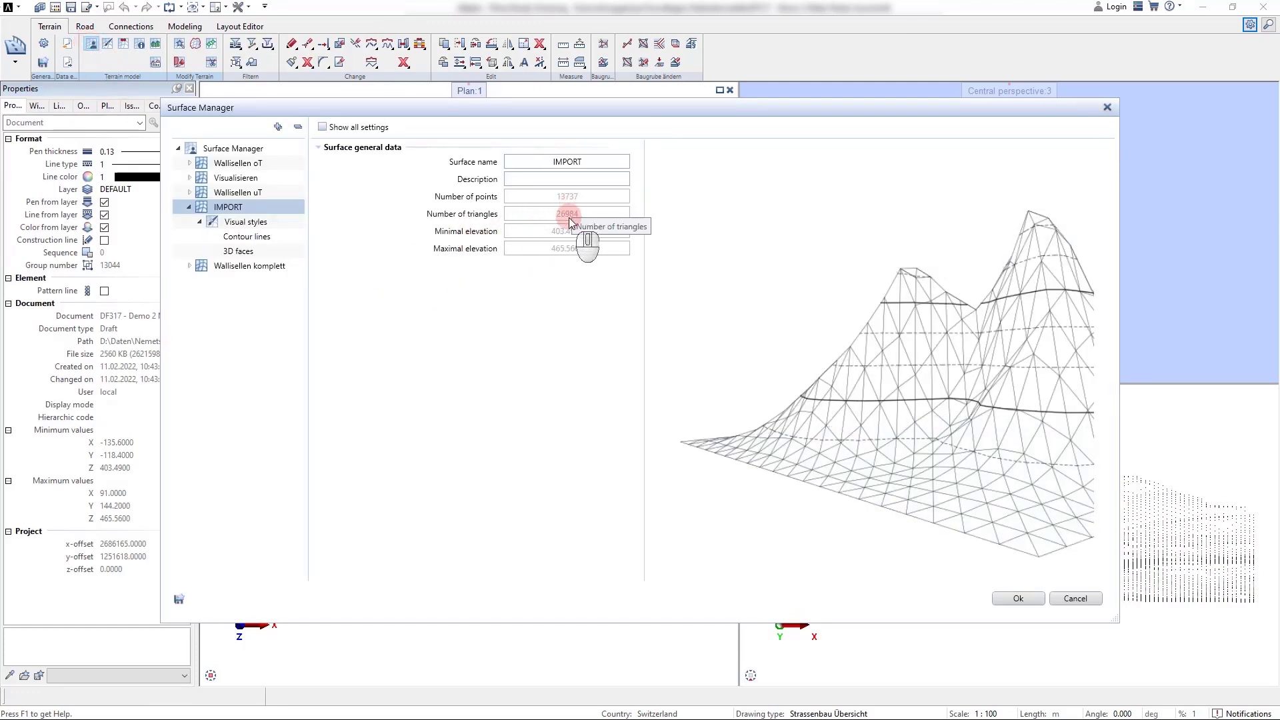
pyautogui.click(1072, 598)
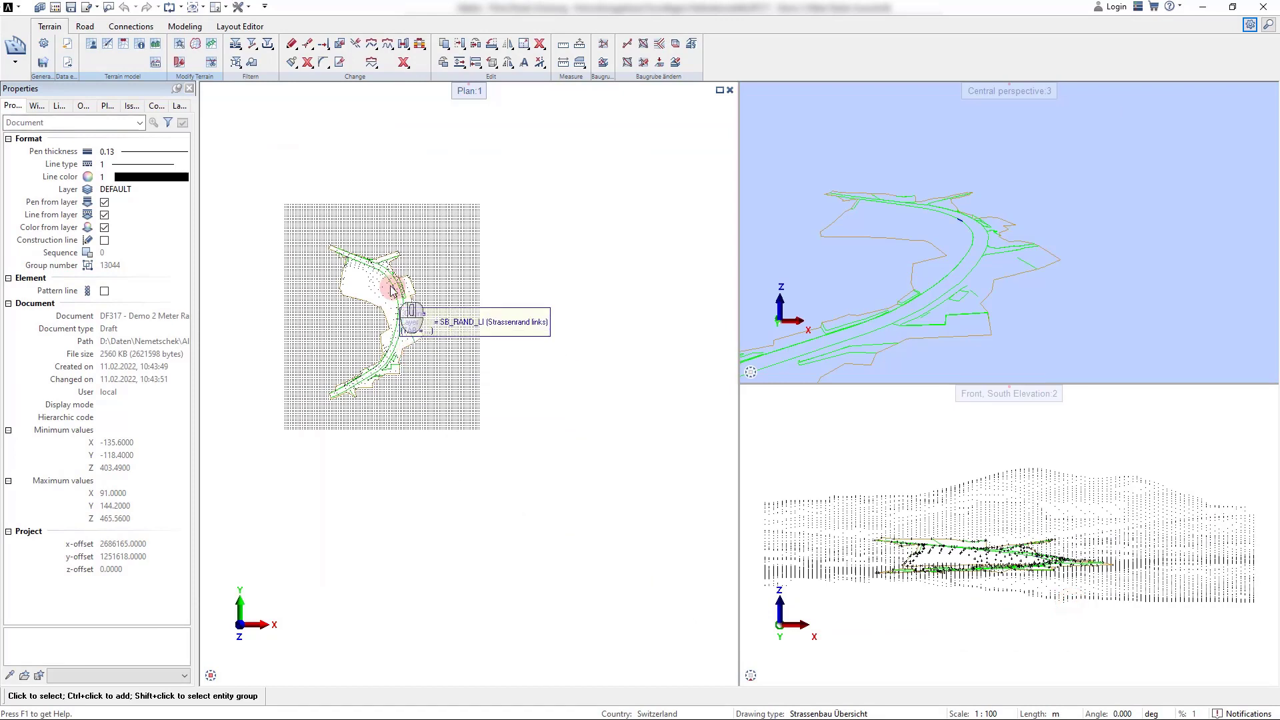
# Add all 3D lines in the plan to the IMPORT surface as break lines, taking elevation from the 3D lines and refreshing the applied style.
pyautogui.click(211, 62)
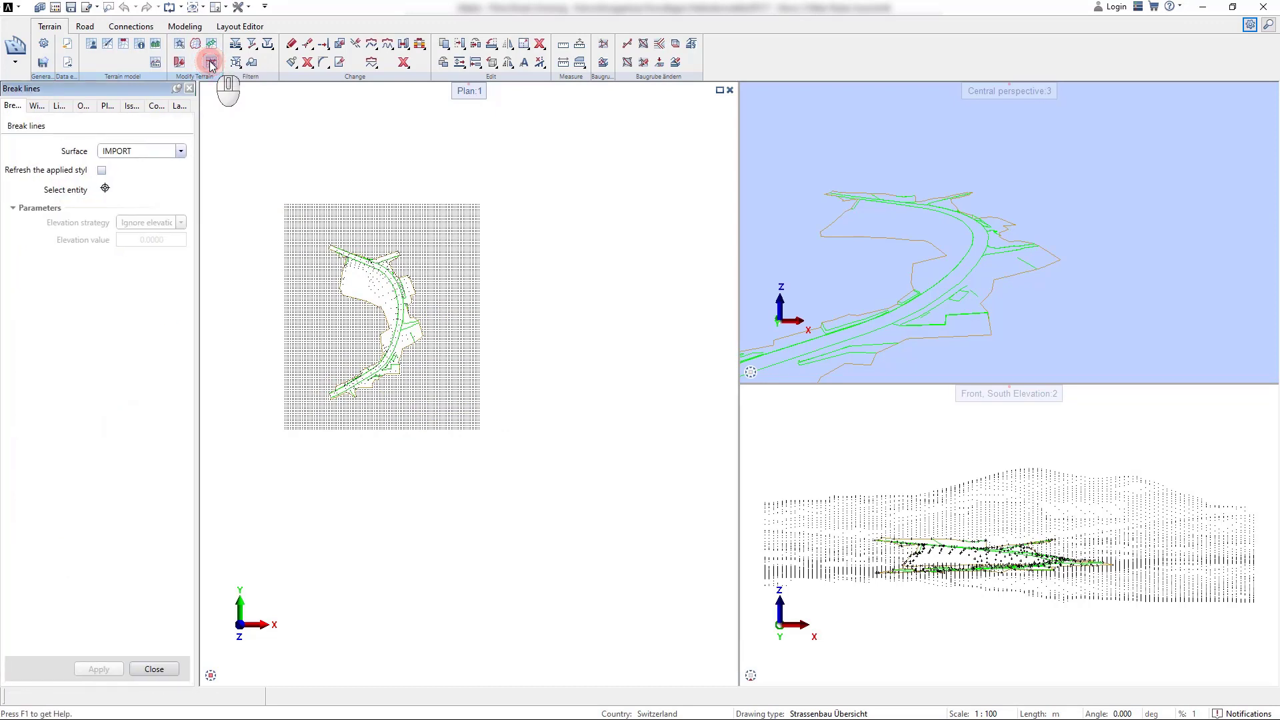
pyautogui.click(101, 170)
pyautogui.click(106, 190)
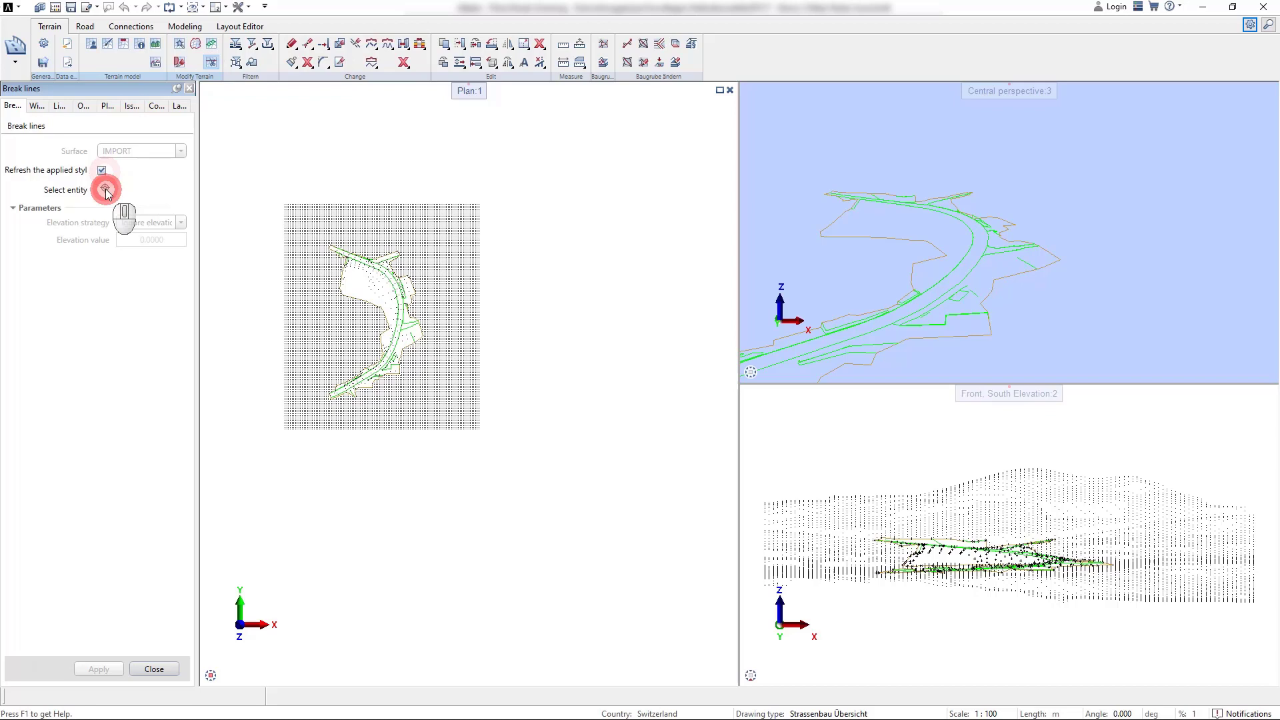
pyautogui.click(252, 45)
pyautogui.click(585, 354)
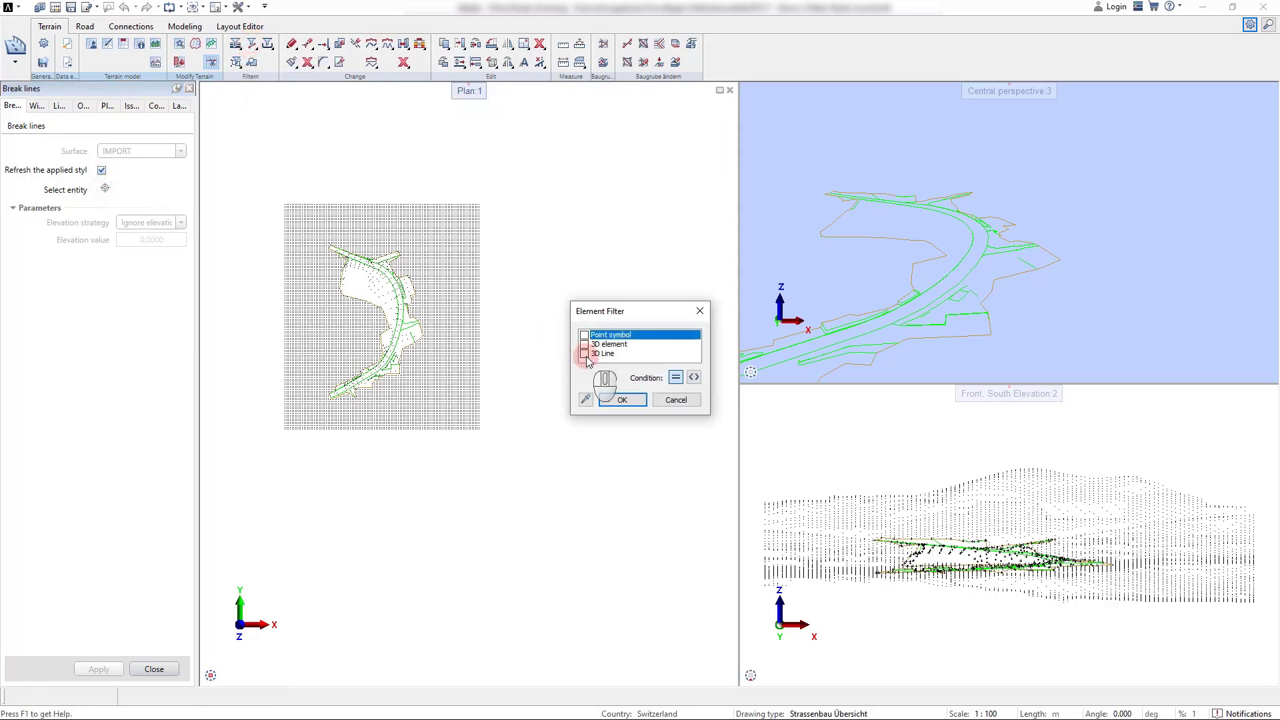
pyautogui.click(619, 400)
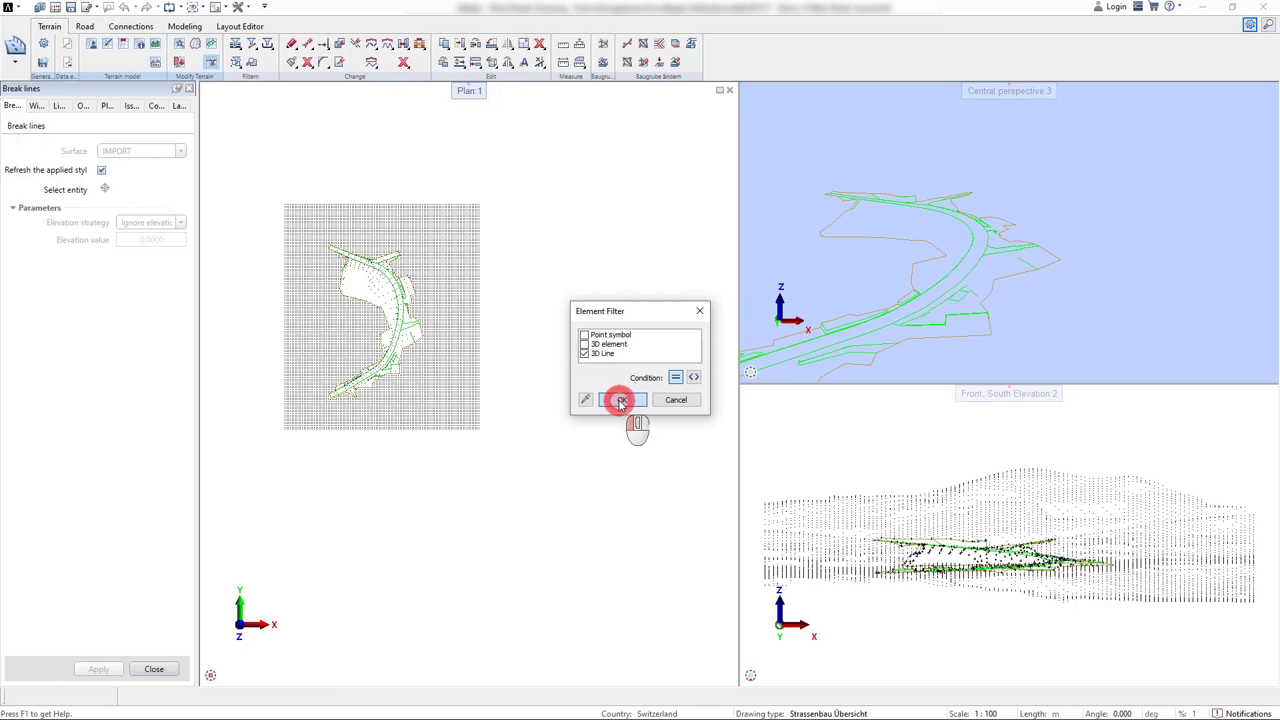
pyautogui.moveTo(260, 463); pyautogui.dragTo(530, 165)
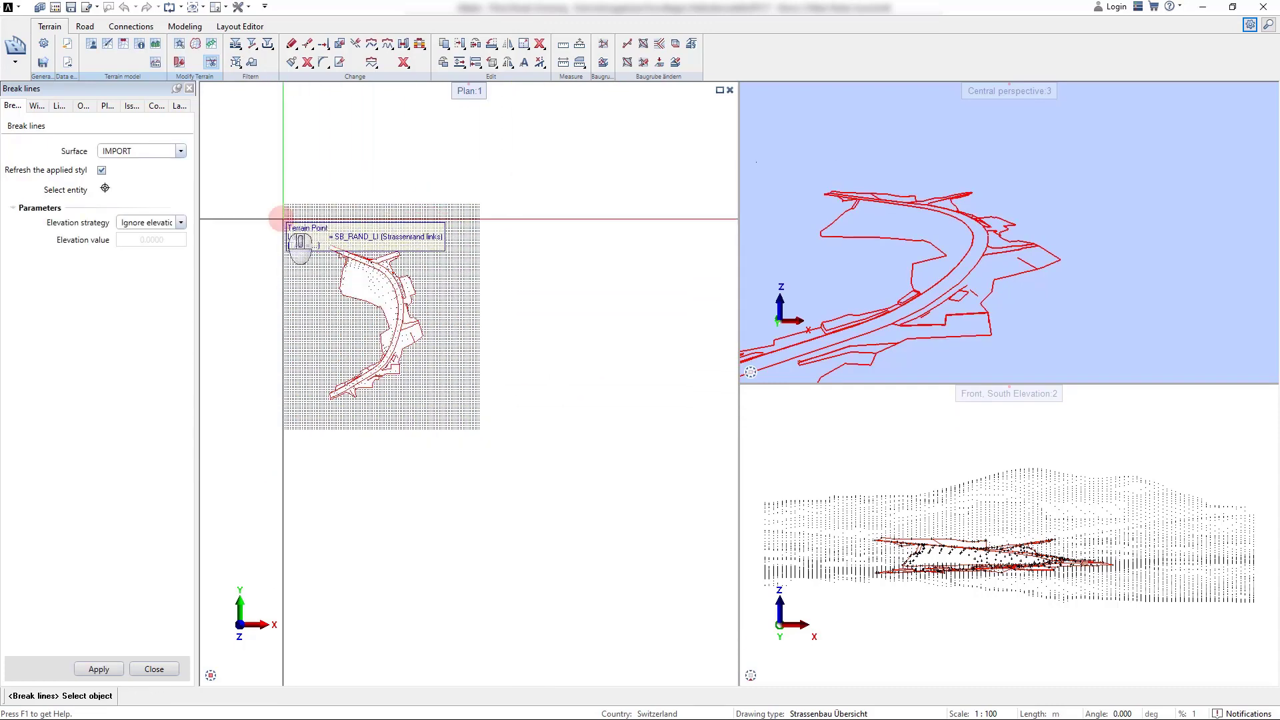
pyautogui.click(193, 227)
pyautogui.click(182, 224)
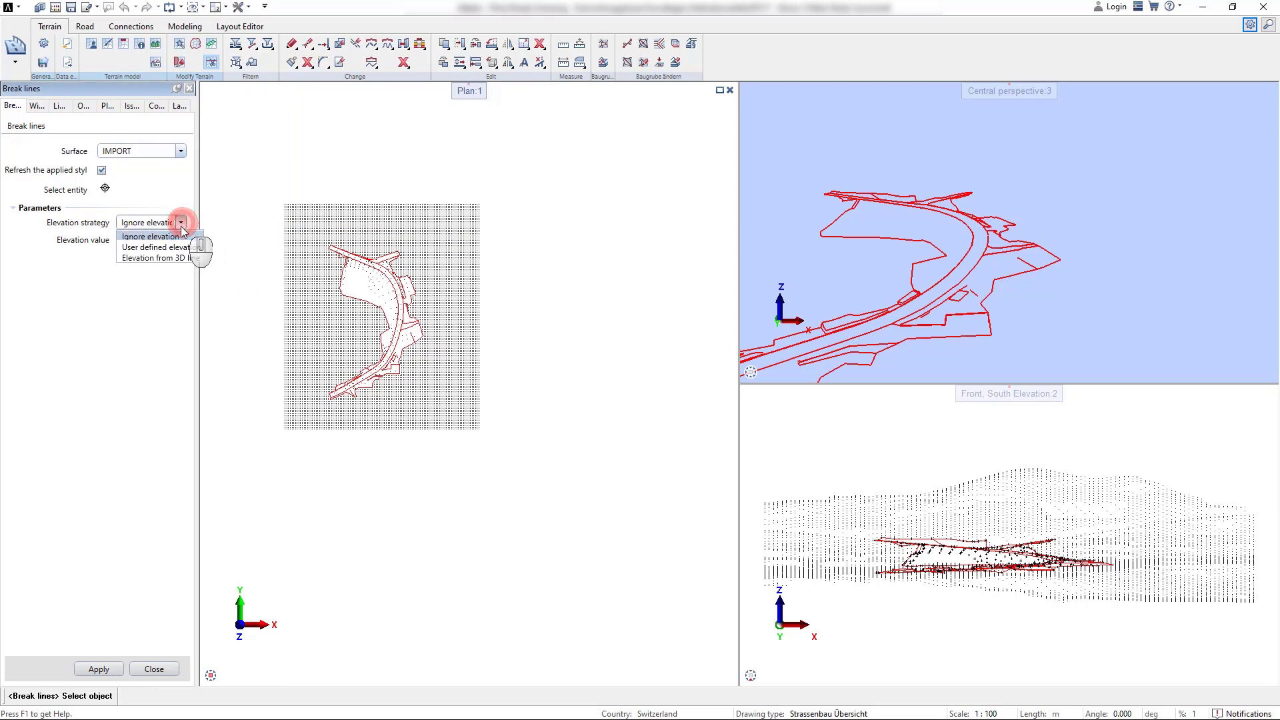
pyautogui.click(154, 258)
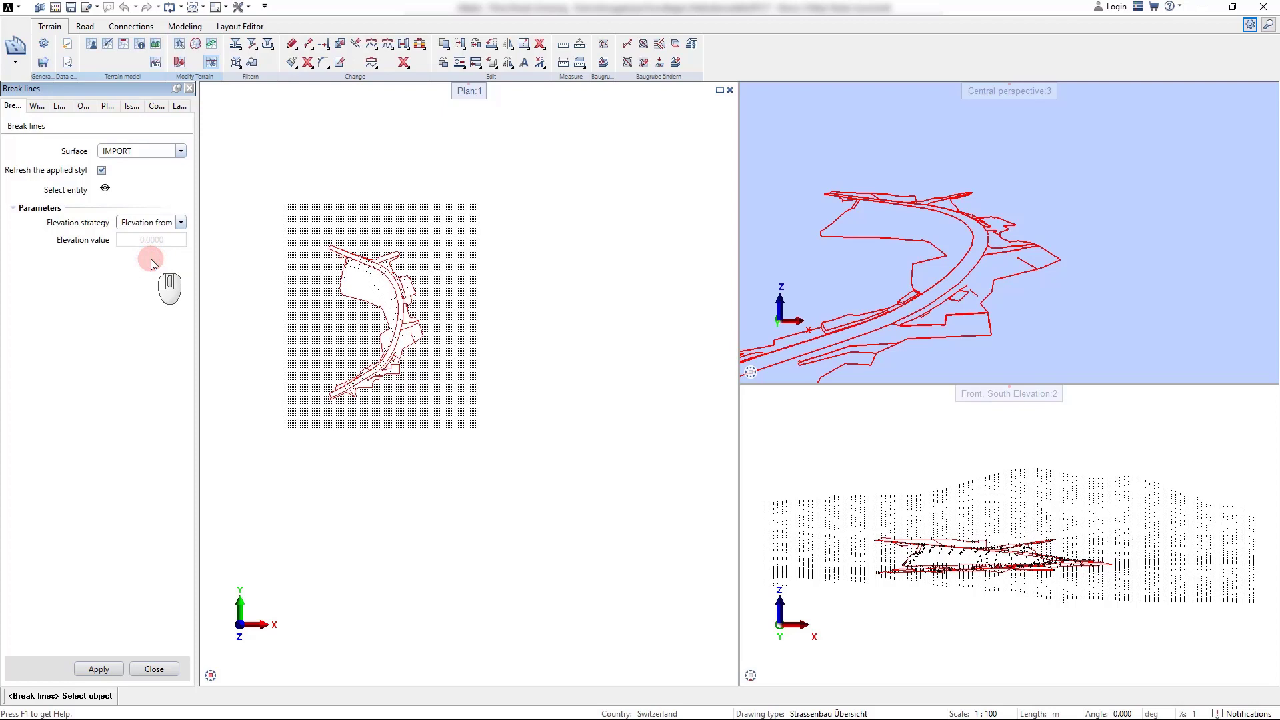
pyautogui.click(100, 669)
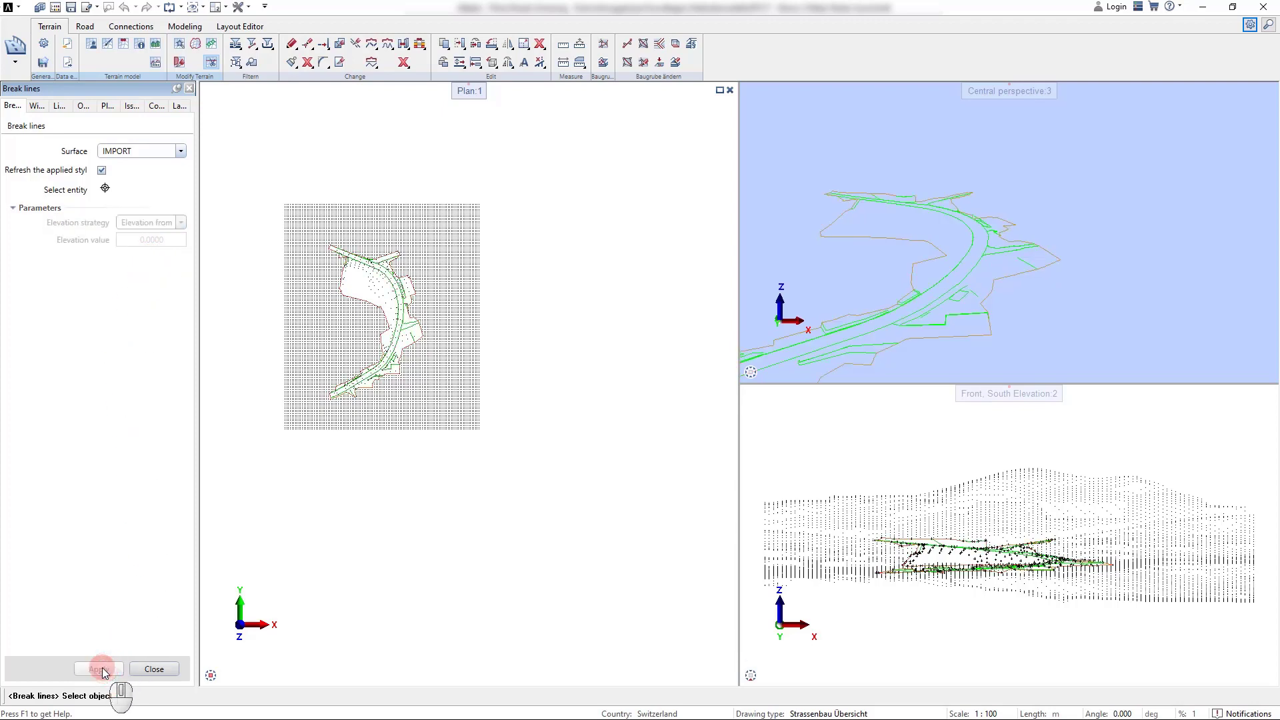
pyautogui.click(149, 671)
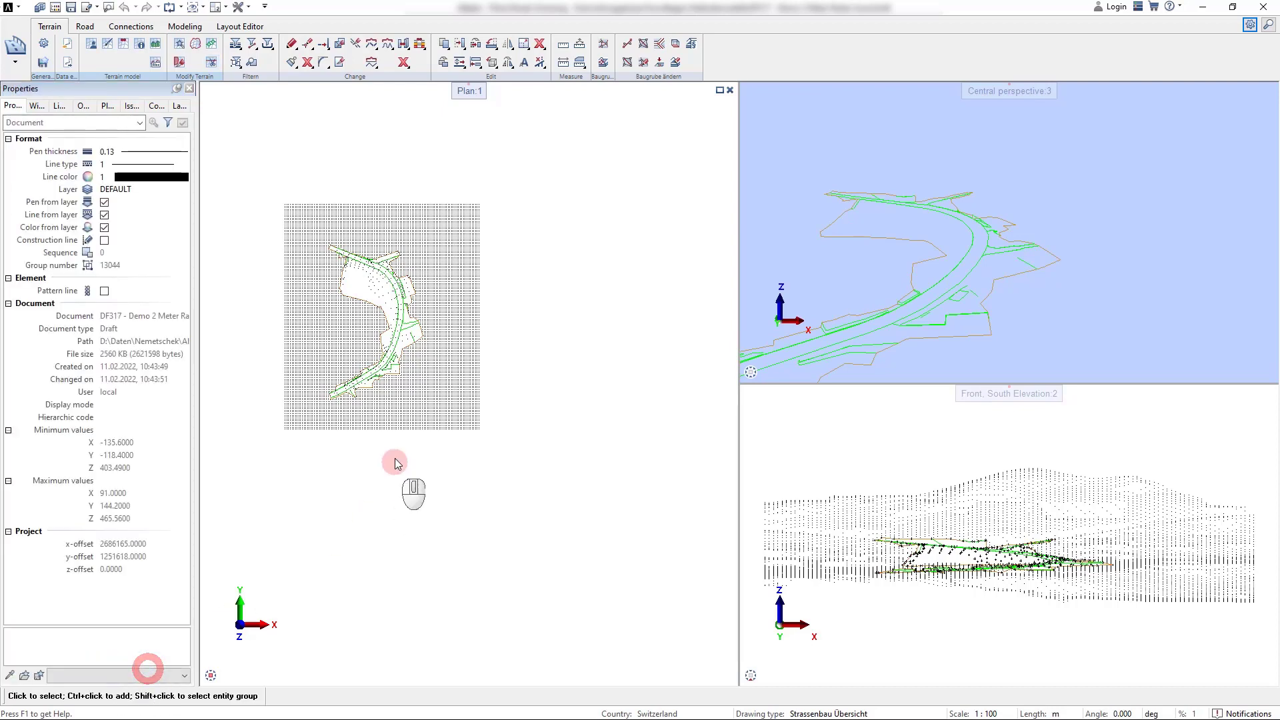
# Open the empty drawing file 310 from the building structure as the active document.
pyautogui.scroll(-3, 392, 460)
pyautogui.click(315, 475)
pyautogui.click(315, 475)
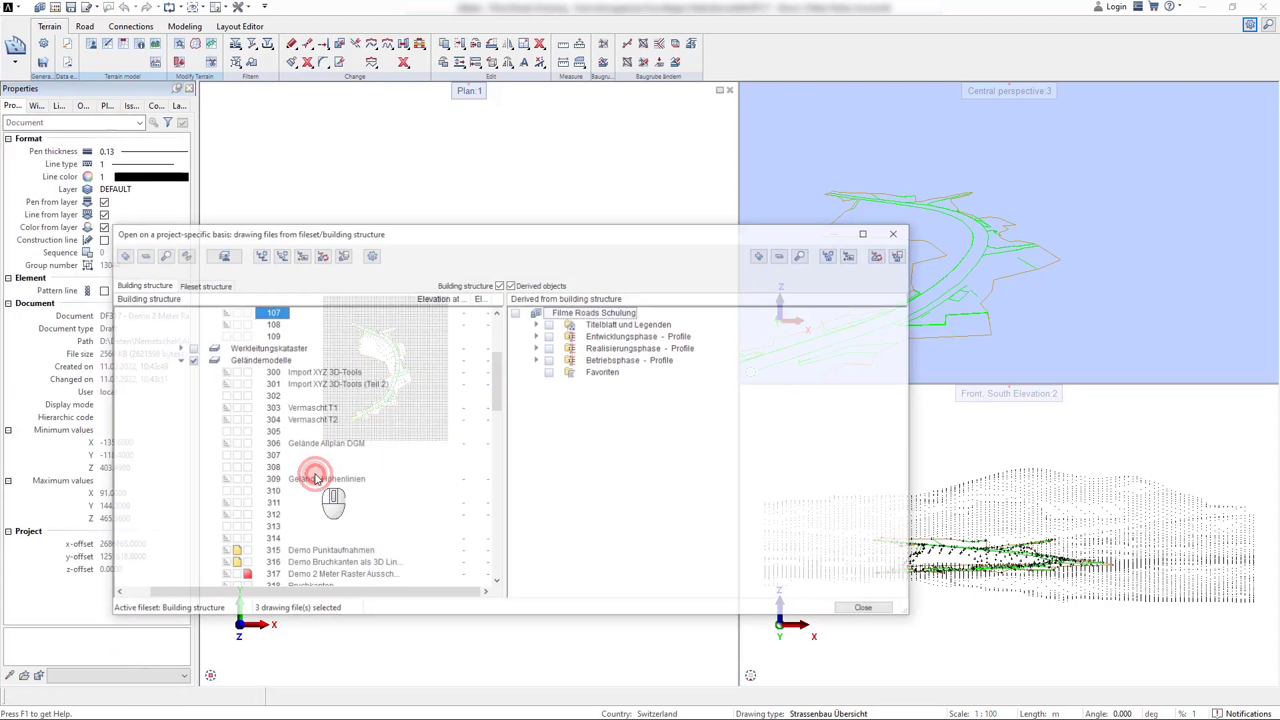
pyautogui.doubleClick(272, 493)
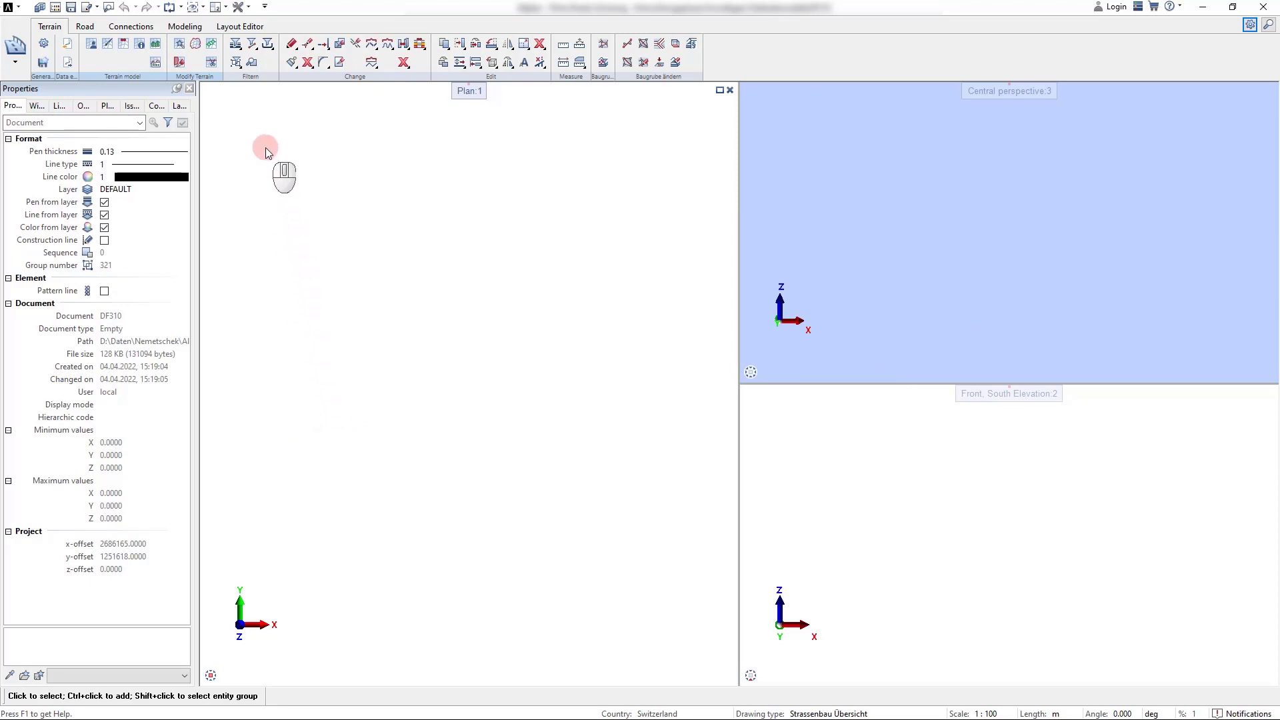
# Display the IMPORT surface with the 3D faces visual style and inspect the whole mesh in the plan and perspective views.
pyautogui.click(109, 44)
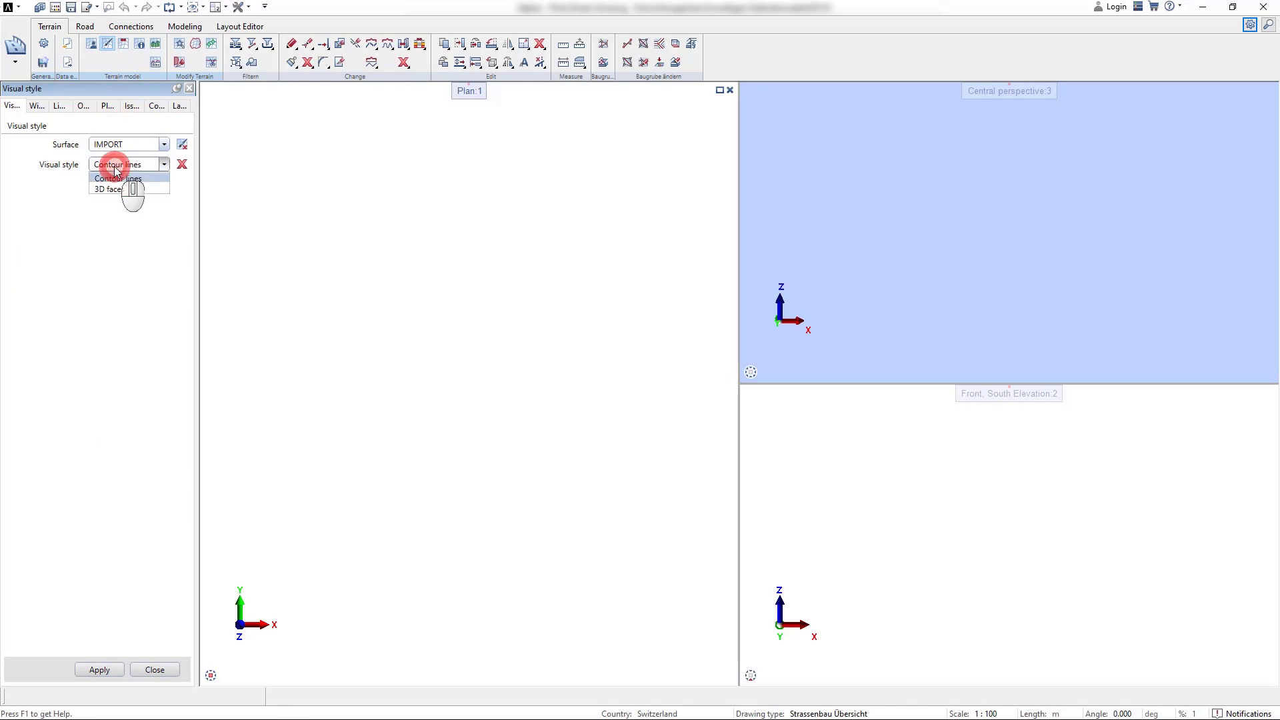
pyautogui.click(117, 190)
pyautogui.click(100, 672)
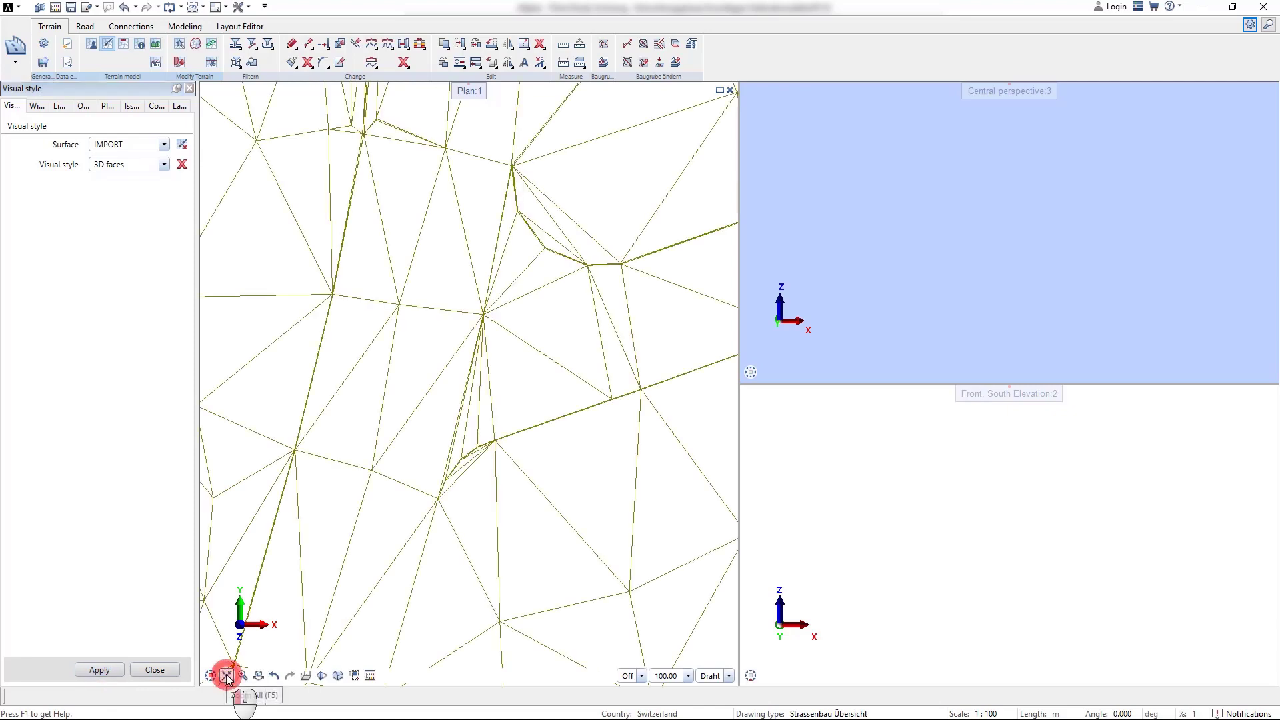
pyautogui.click(226, 676)
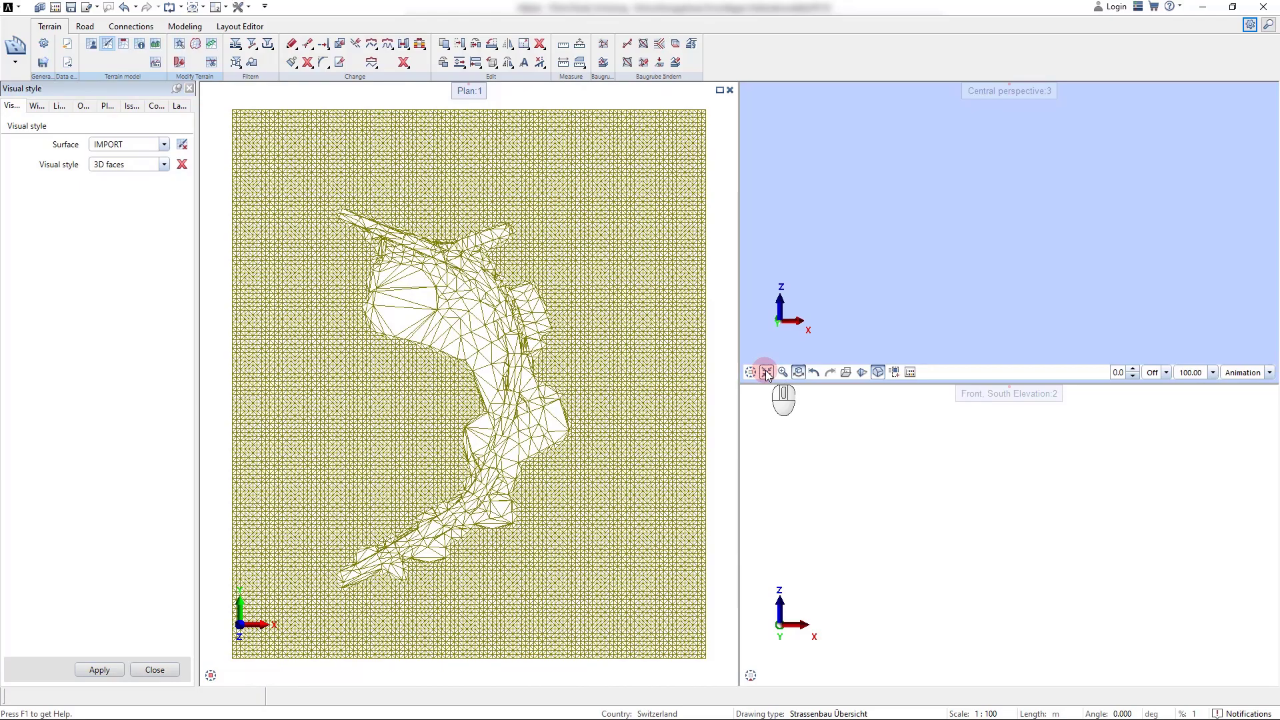
pyautogui.click(764, 371)
pyautogui.click(974, 232)
pyautogui.moveTo(974, 232); pyautogui.dragTo(863, 314)
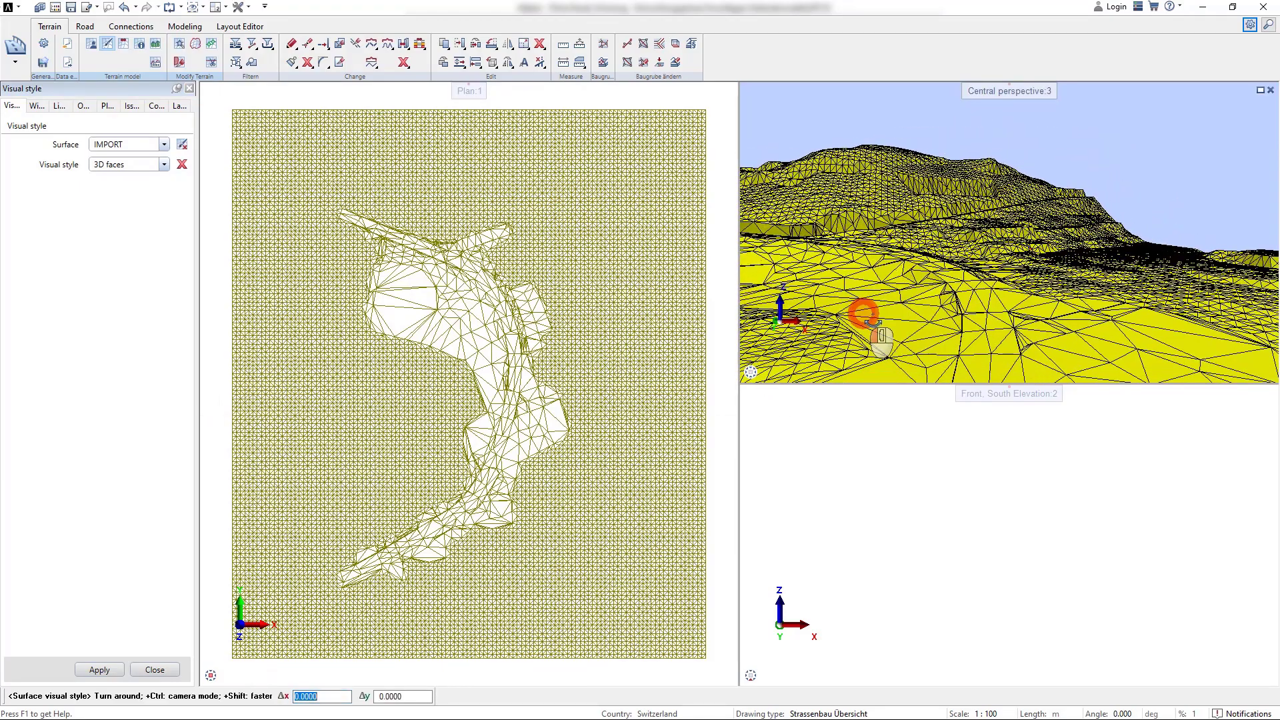
# Apply the Contour lines visual style to the IMPORT surface and show its full extent in the plan.
pyautogui.click(163, 165)
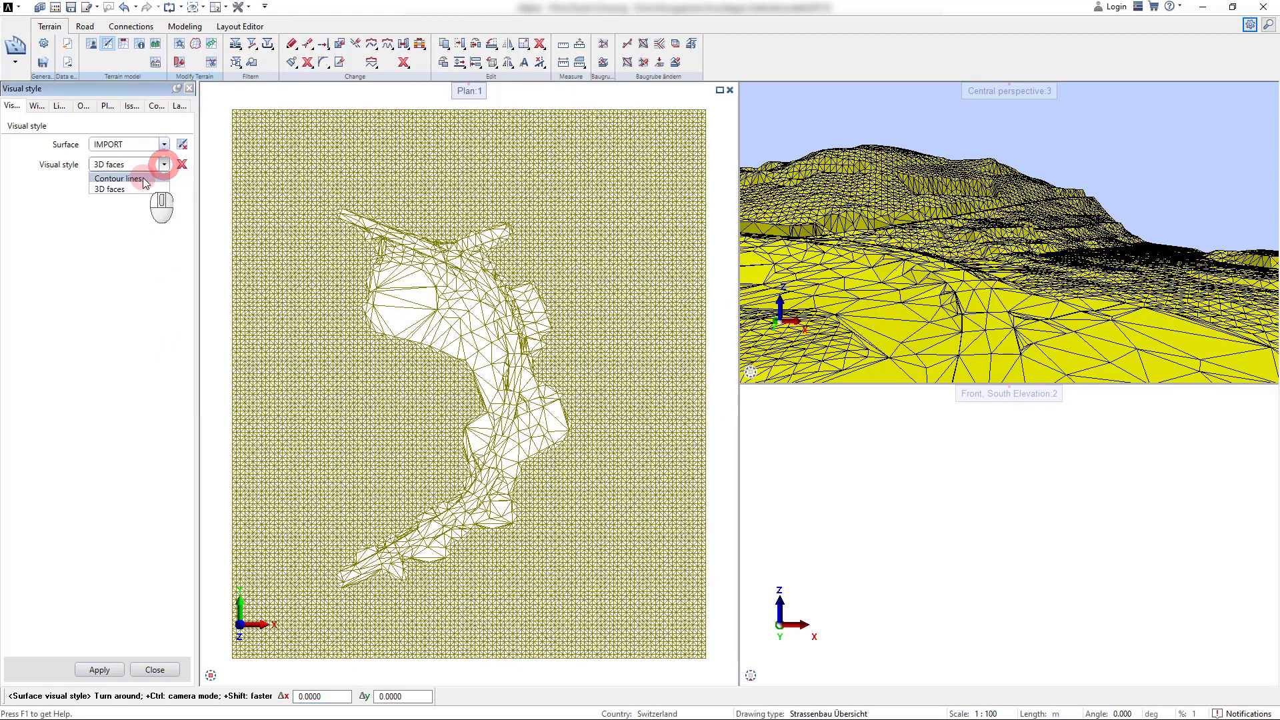
pyautogui.click(142, 178)
pyautogui.click(100, 669)
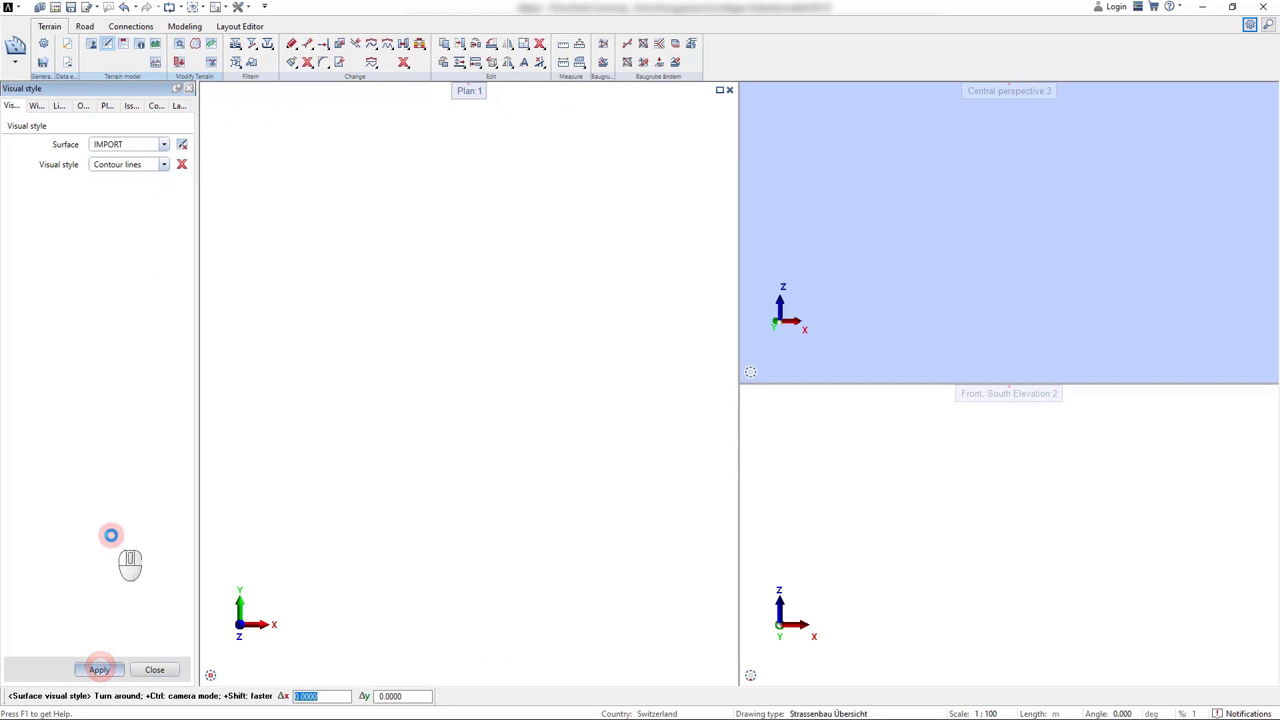
pyautogui.click(226, 675)
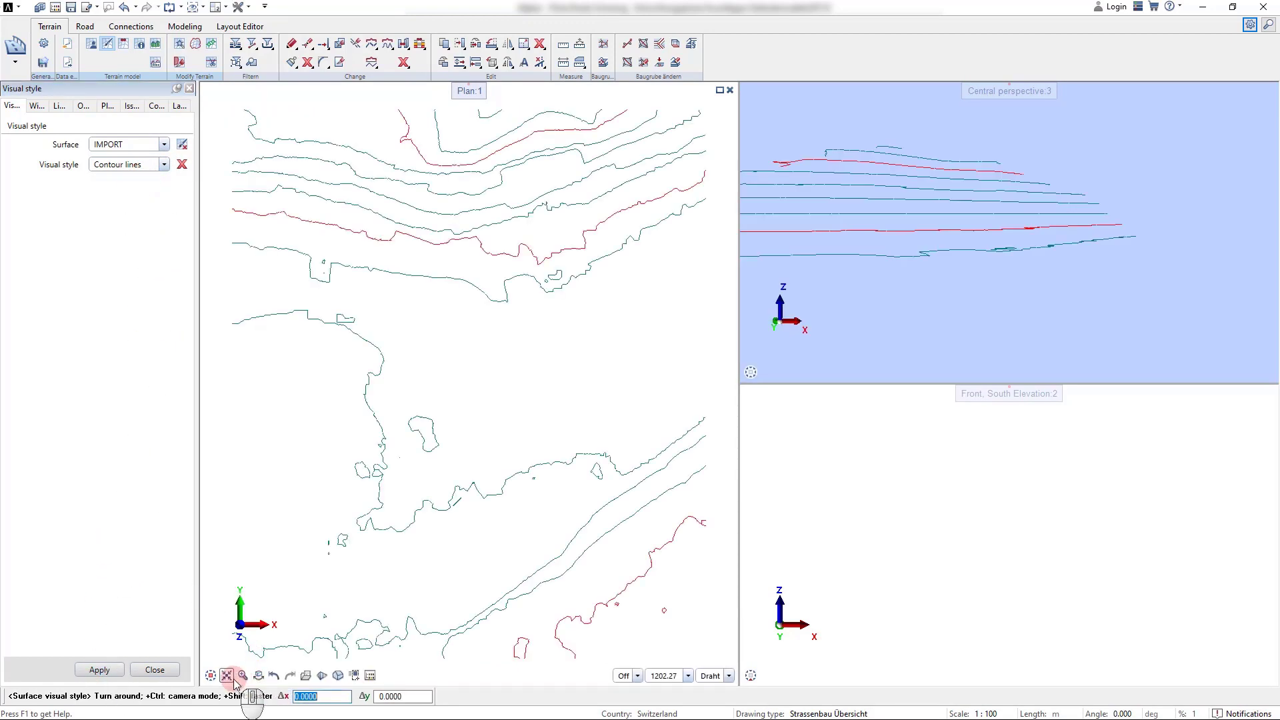
# Define a straight label path for the IMPORT surface, running across the contour lines from the lower right to the upper middle of the plan.
pyautogui.scroll(-2, 399, 408)
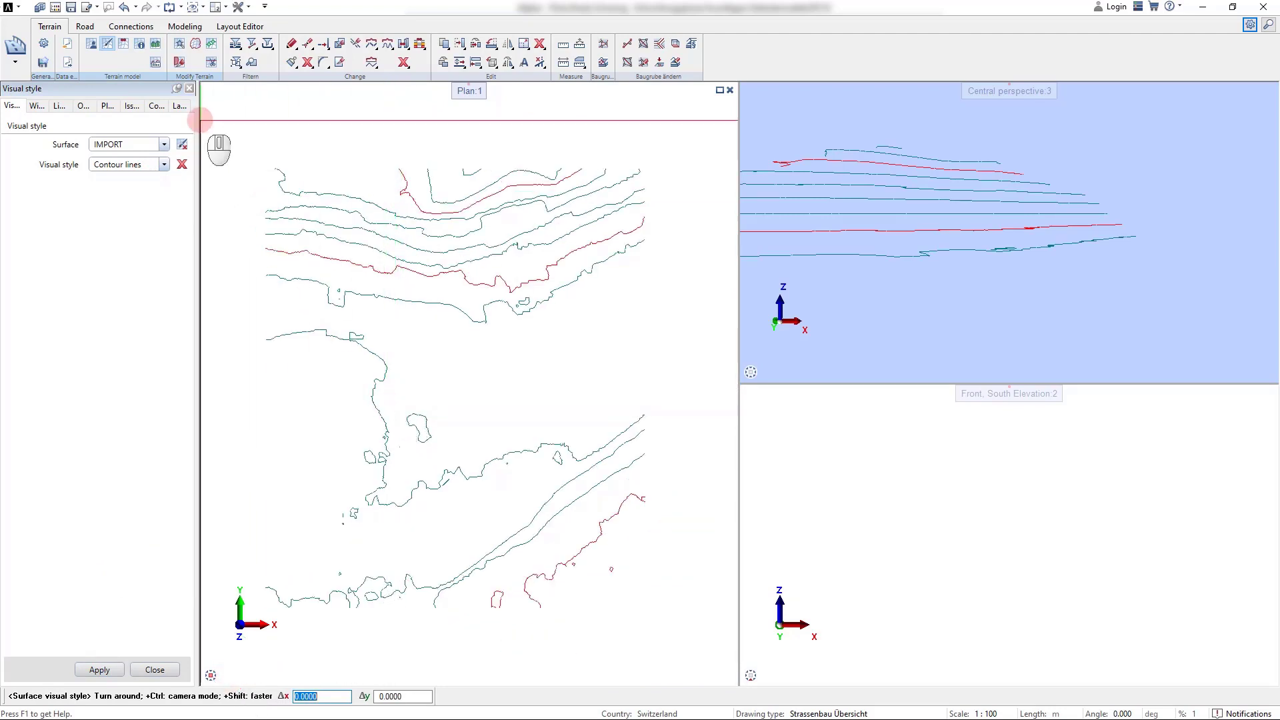
pyautogui.click(155, 62)
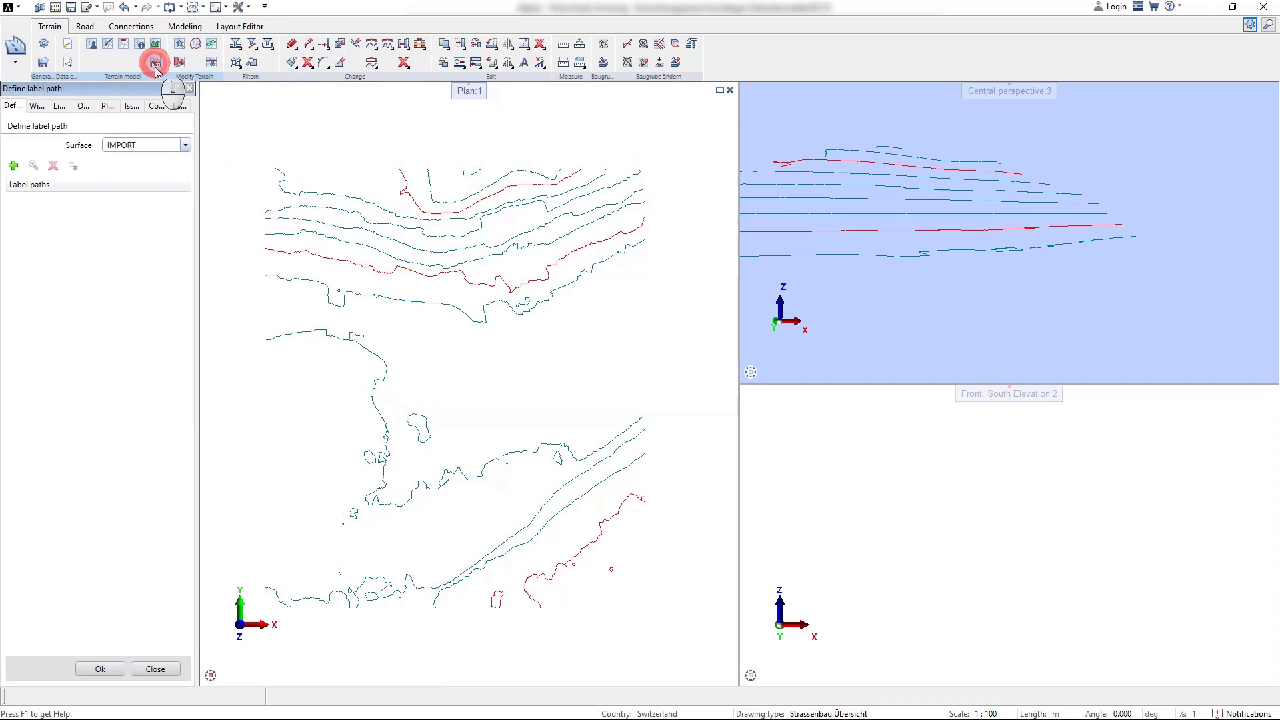
pyautogui.click(13, 166)
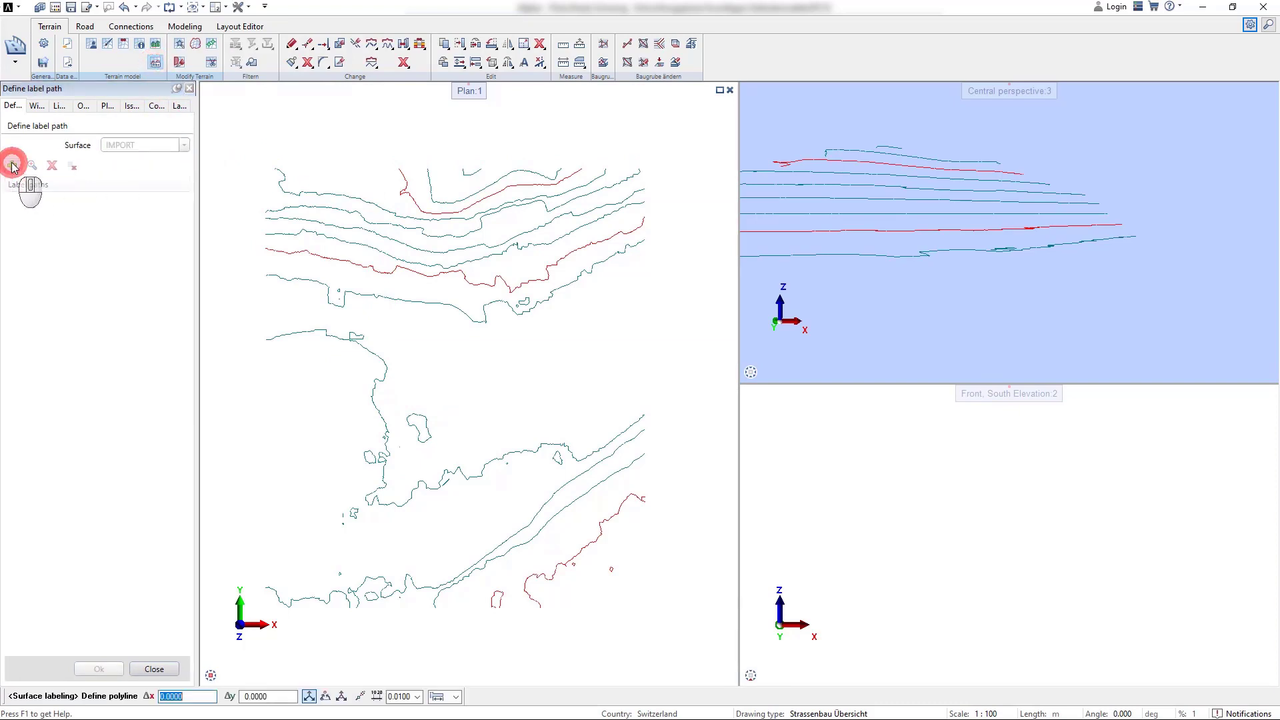
pyautogui.click(566, 593)
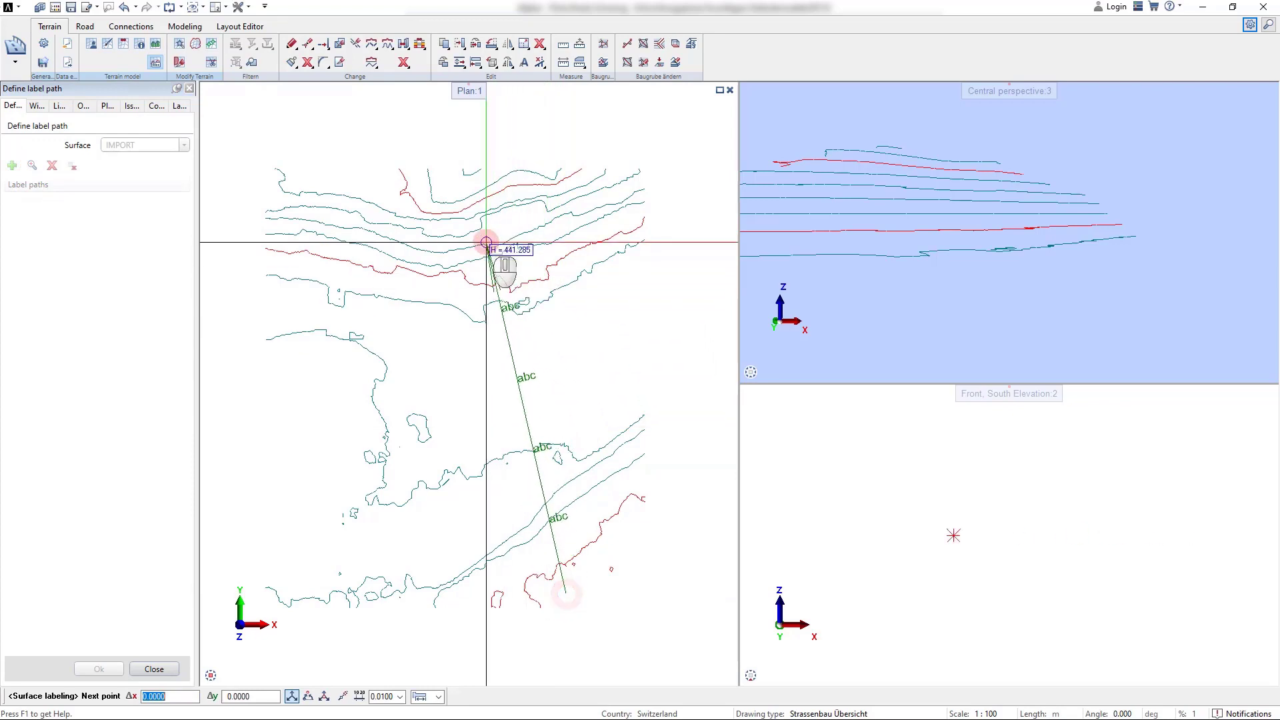
pyautogui.click(460, 192)
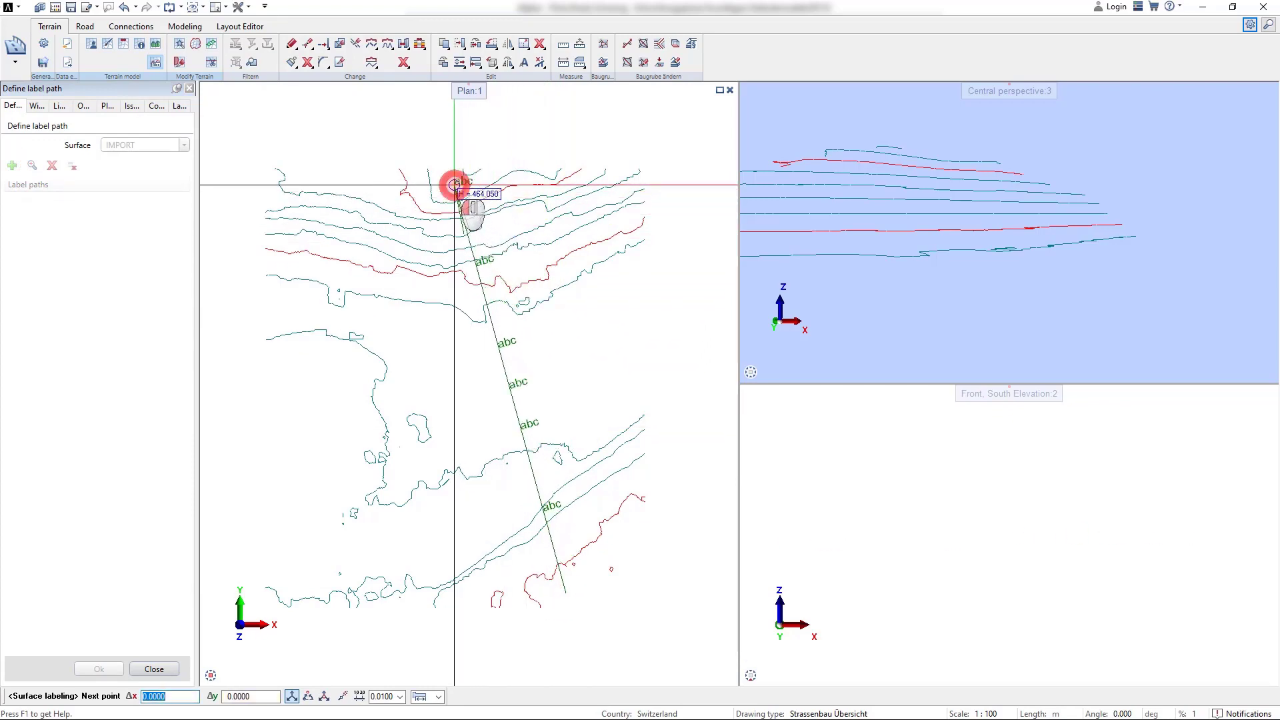
pyautogui.press('Escape')
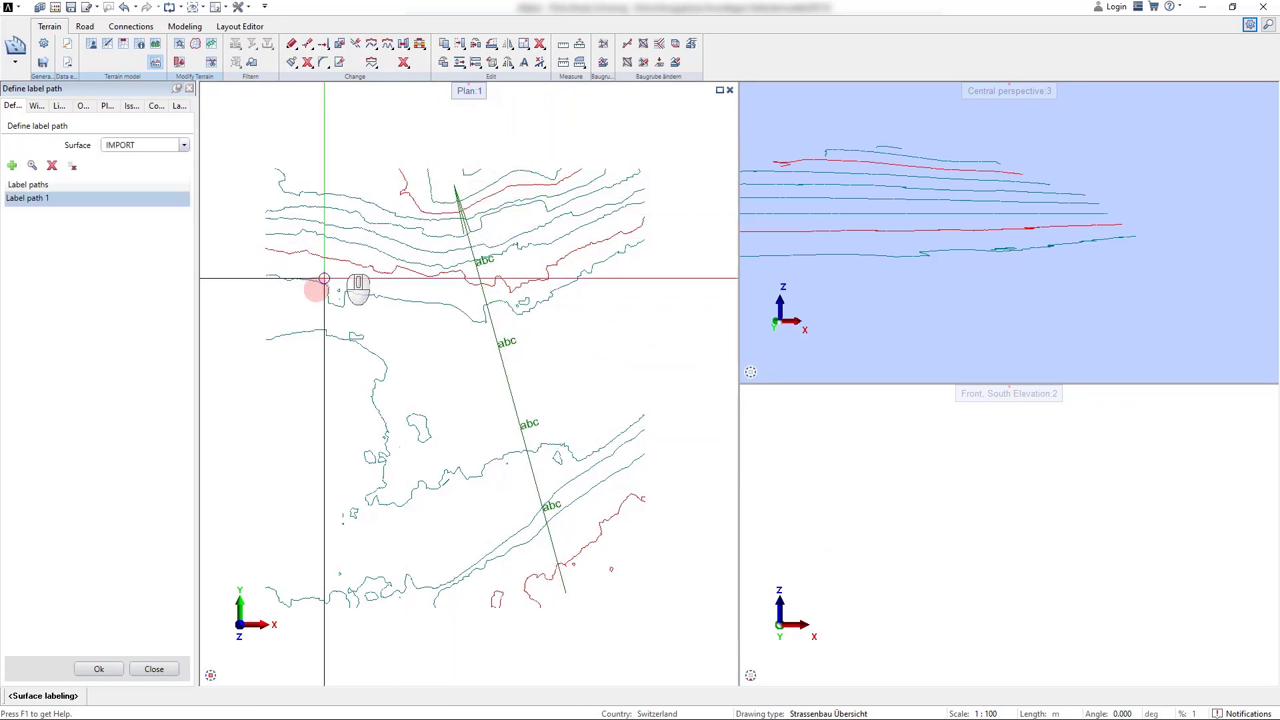
pyautogui.click(98, 669)
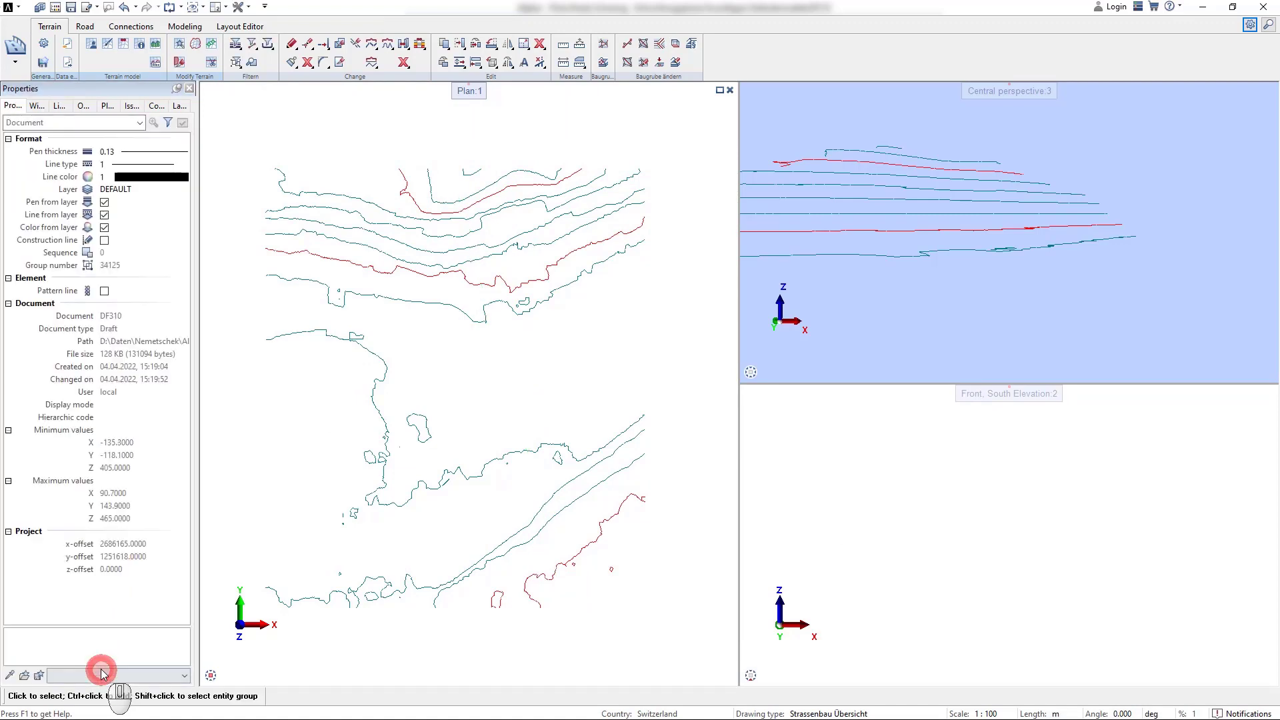
# In the Contour lines style of the IMPORT surface, set the equidistance to 10 for main and 1 for auxiliary contour lines.
pyautogui.click(92, 45)
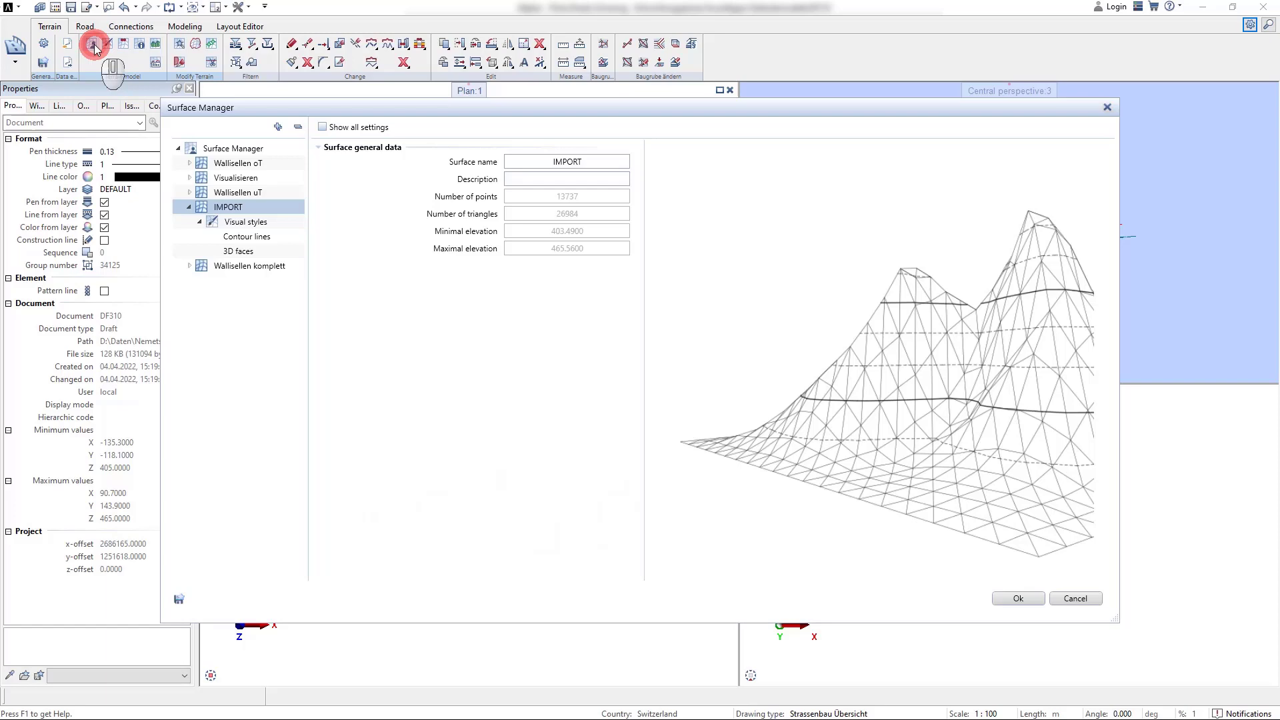
pyautogui.click(243, 208)
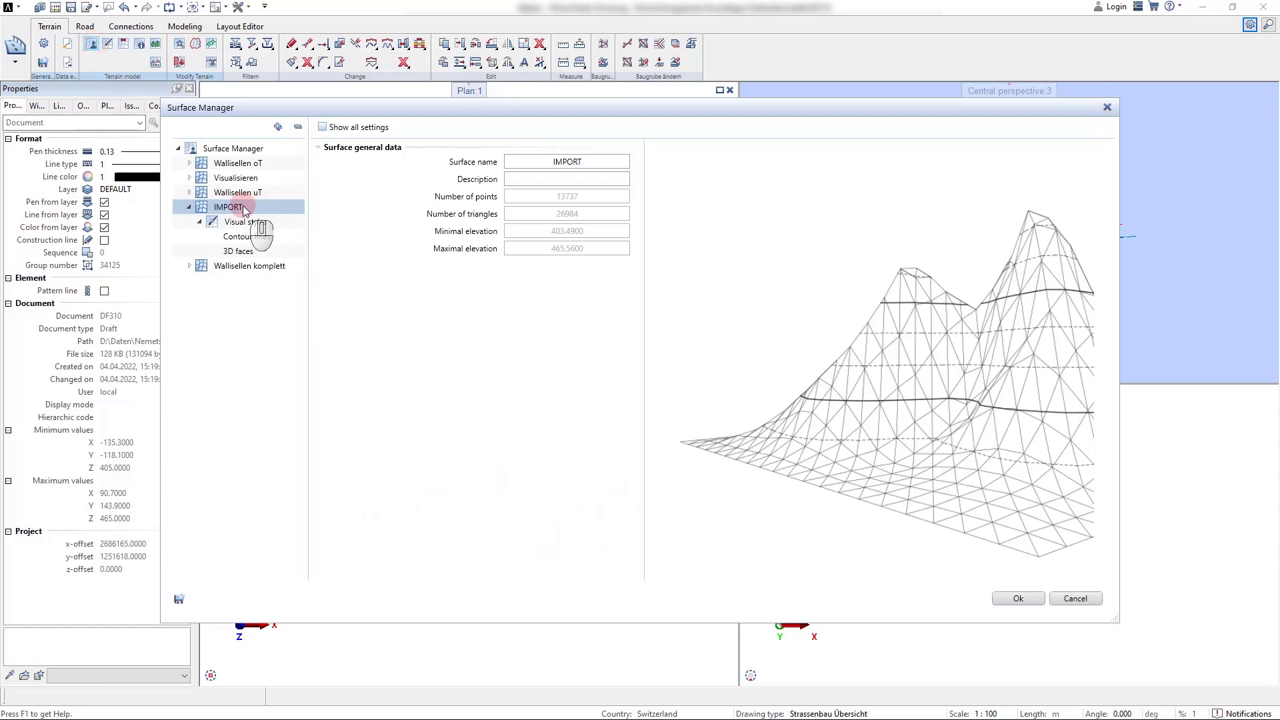
pyautogui.click(240, 238)
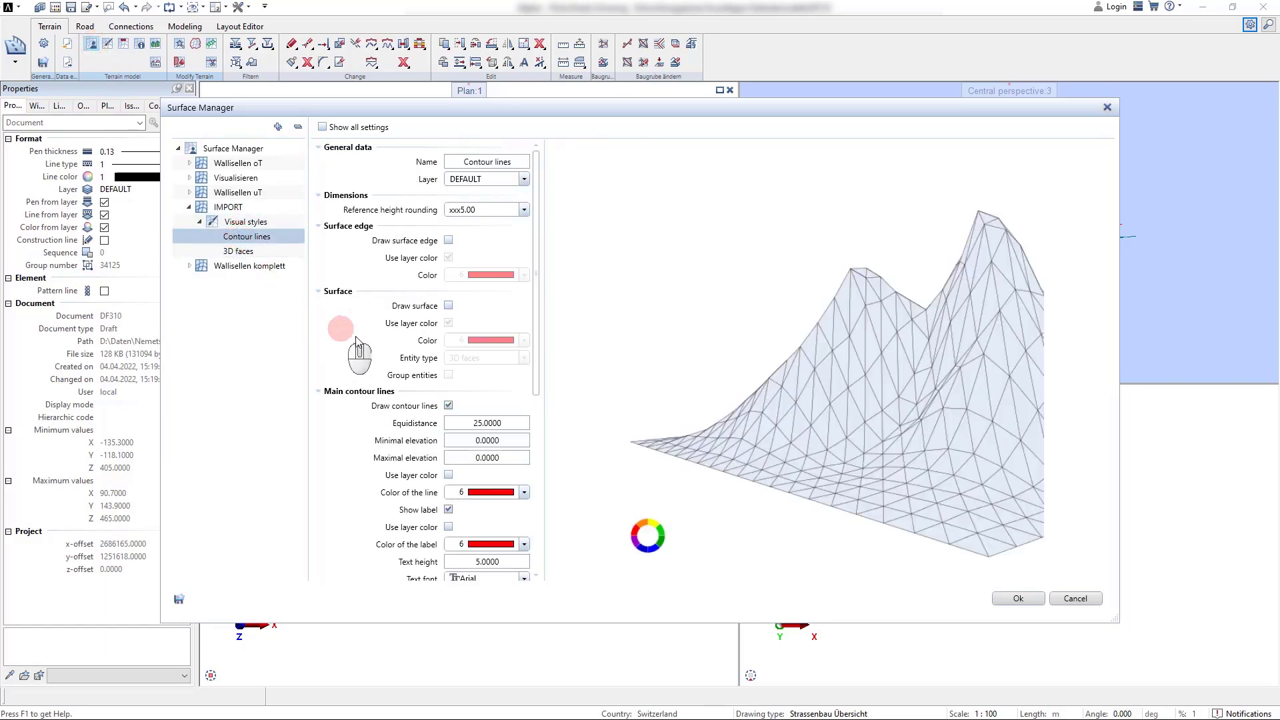
pyautogui.click(511, 426)
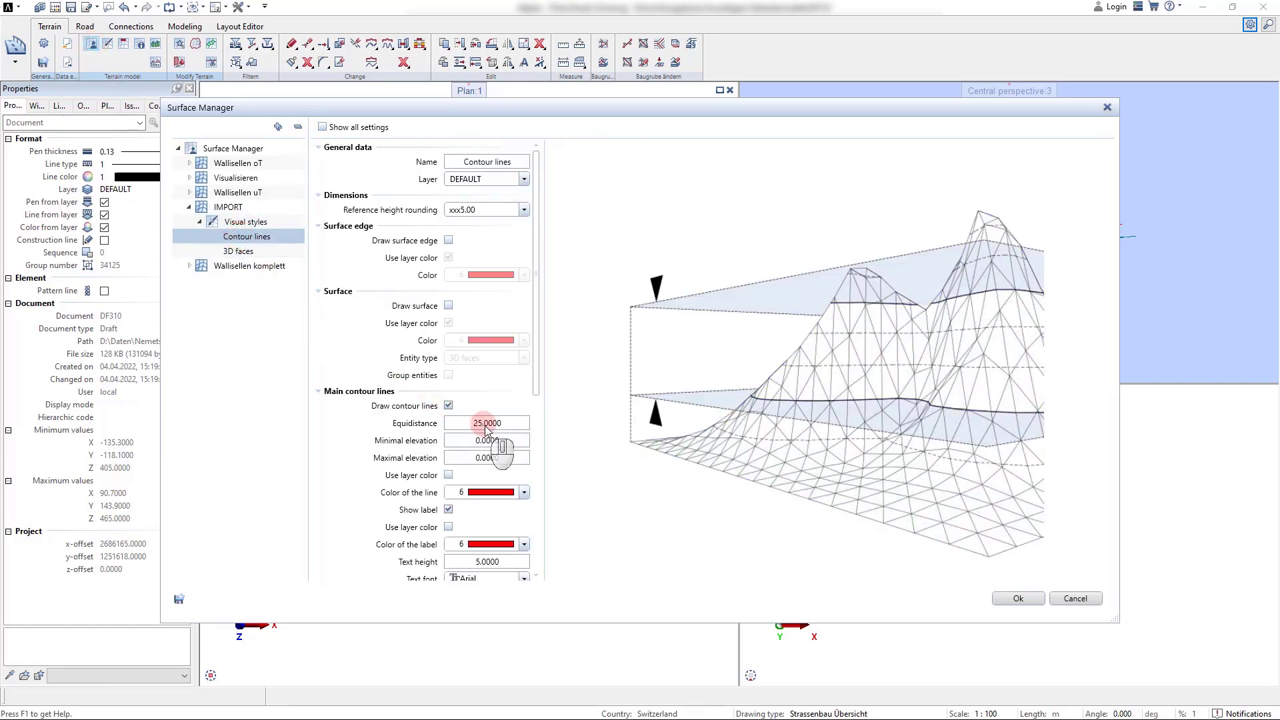
pyautogui.click(519, 425)
pyautogui.scroll(-1, 517, 430)
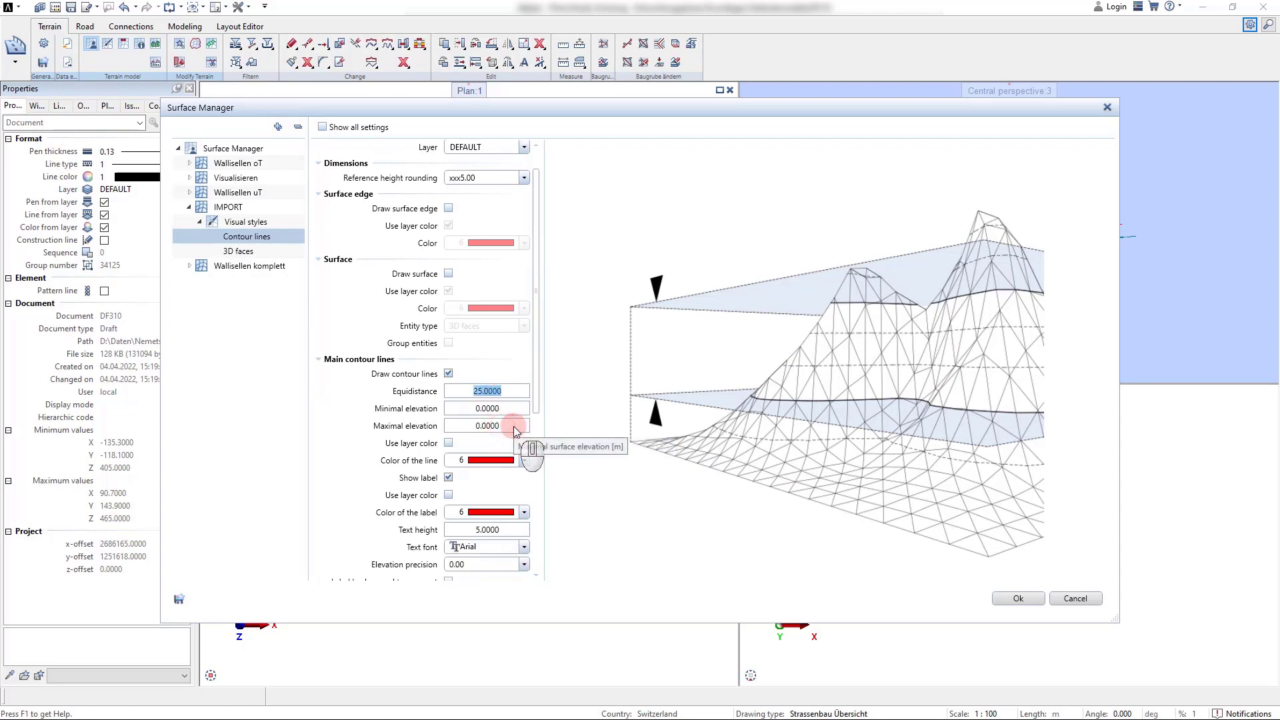
pyautogui.scroll(-4, 515, 430)
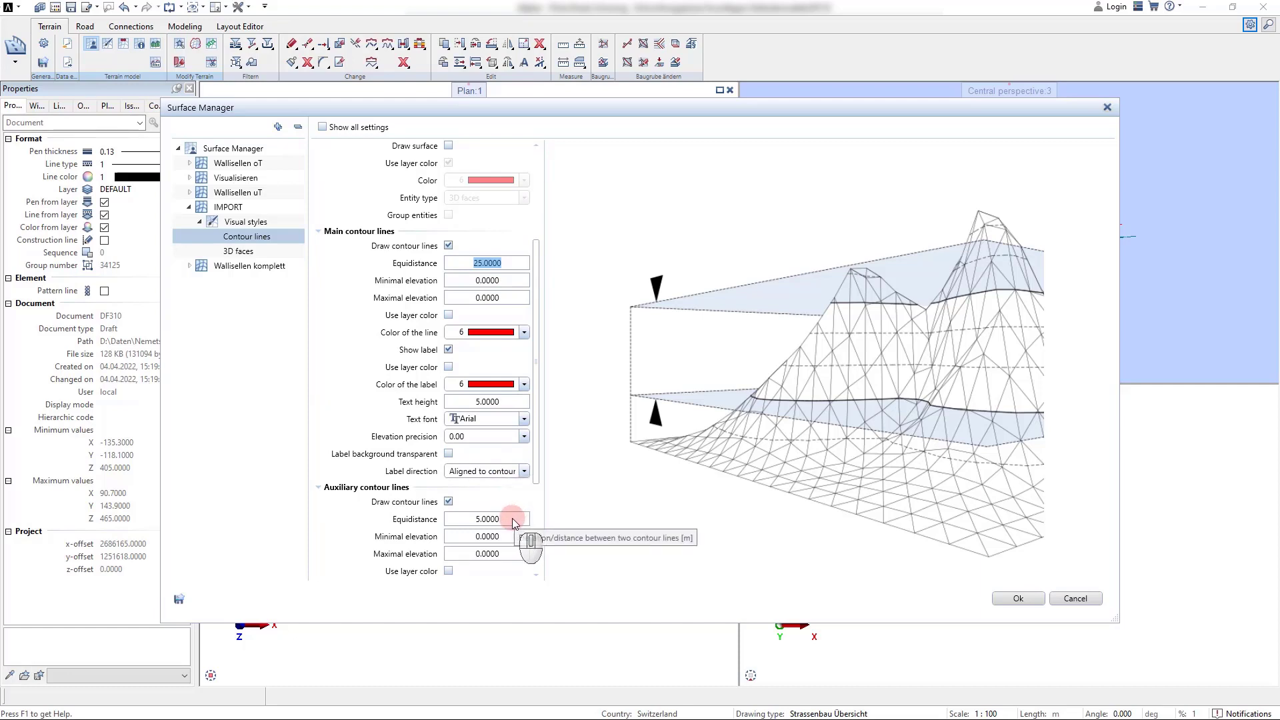
pyautogui.click(508, 264)
pyautogui.moveTo(509, 264); pyautogui.dragTo(475, 264)
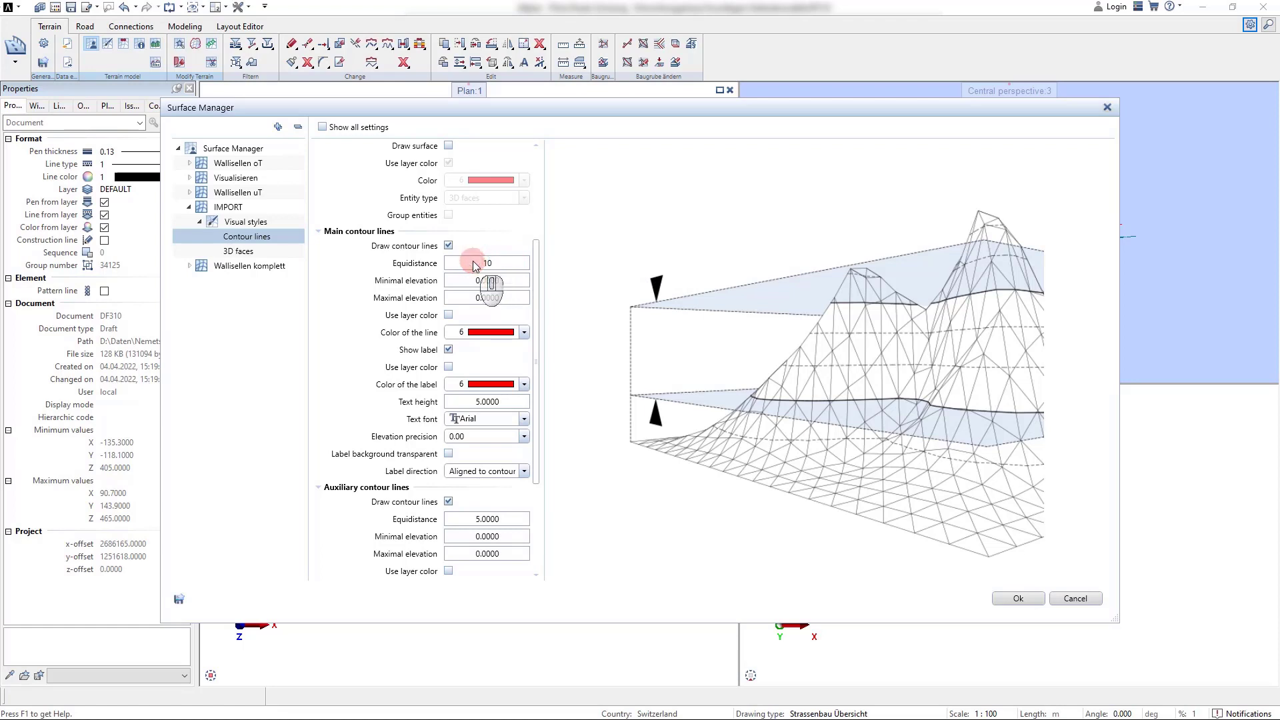
pyautogui.moveTo(507, 520); pyautogui.dragTo(477, 524)
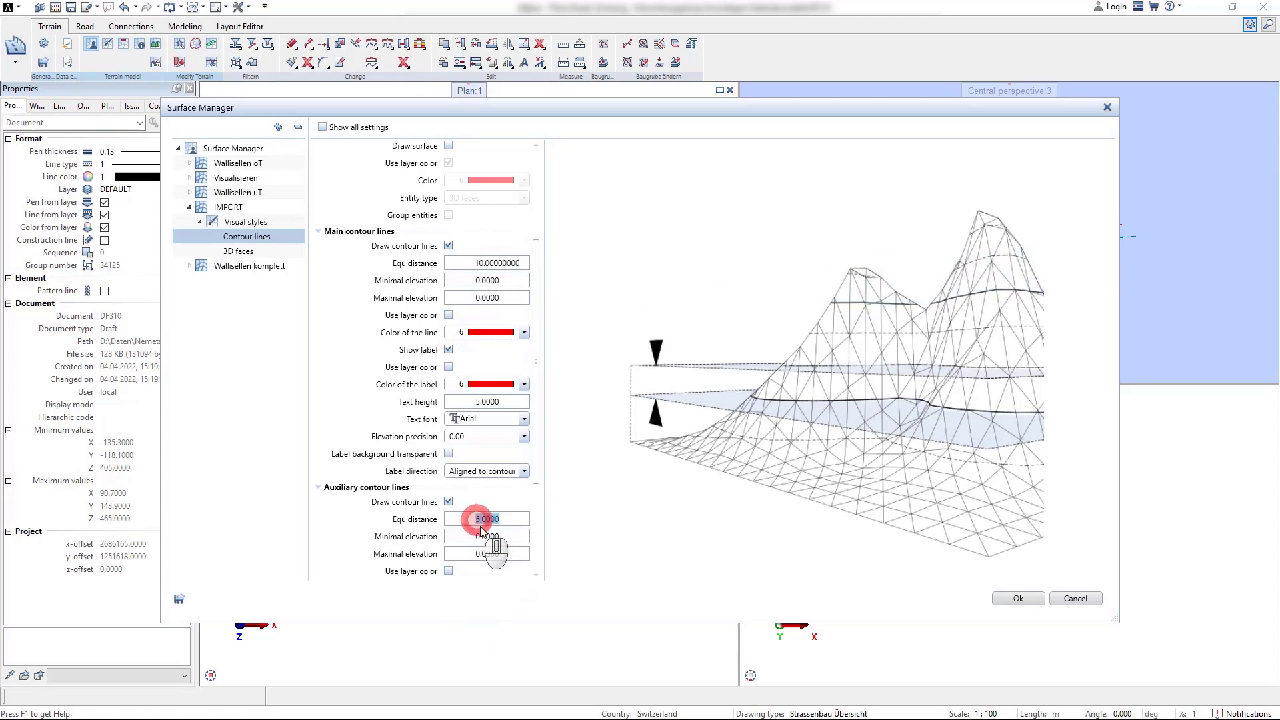
pyautogui.write('1')
pyautogui.click(518, 538)
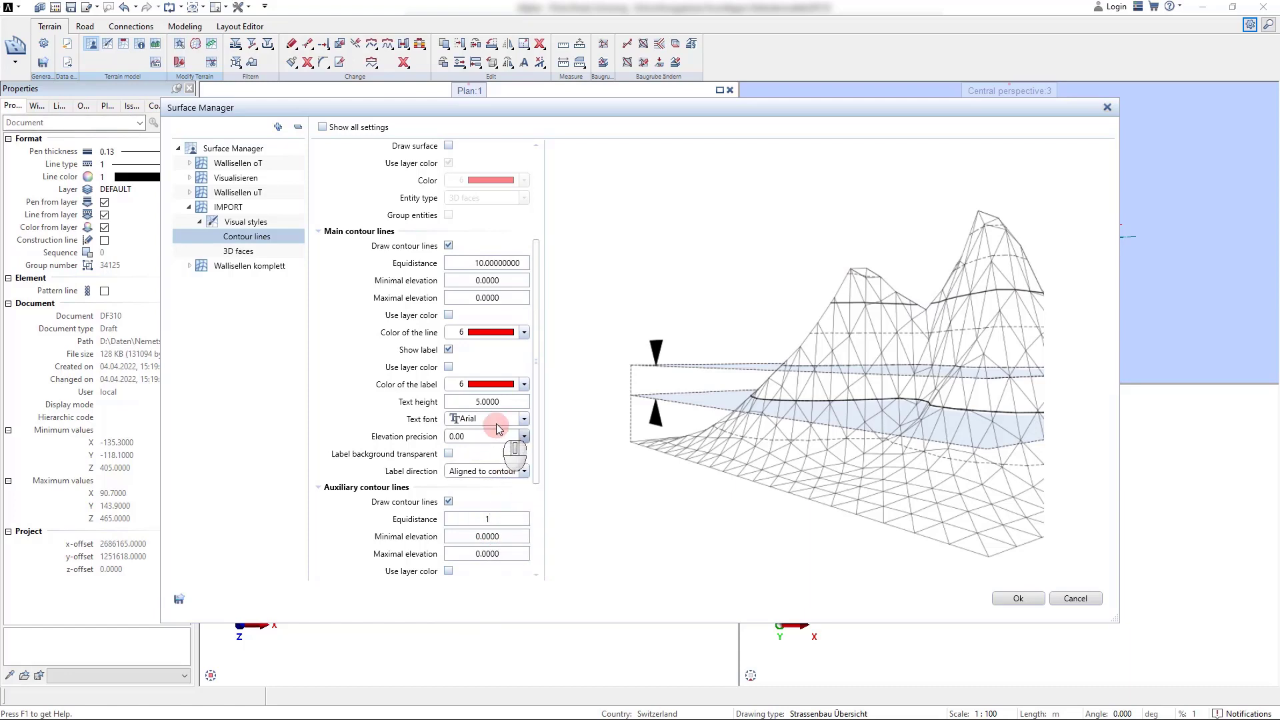
# Set the label text height to 3 for main and 1.5 for auxiliary contour lines and accept the style changes.
pyautogui.moveTo(508, 401); pyautogui.dragTo(478, 400)
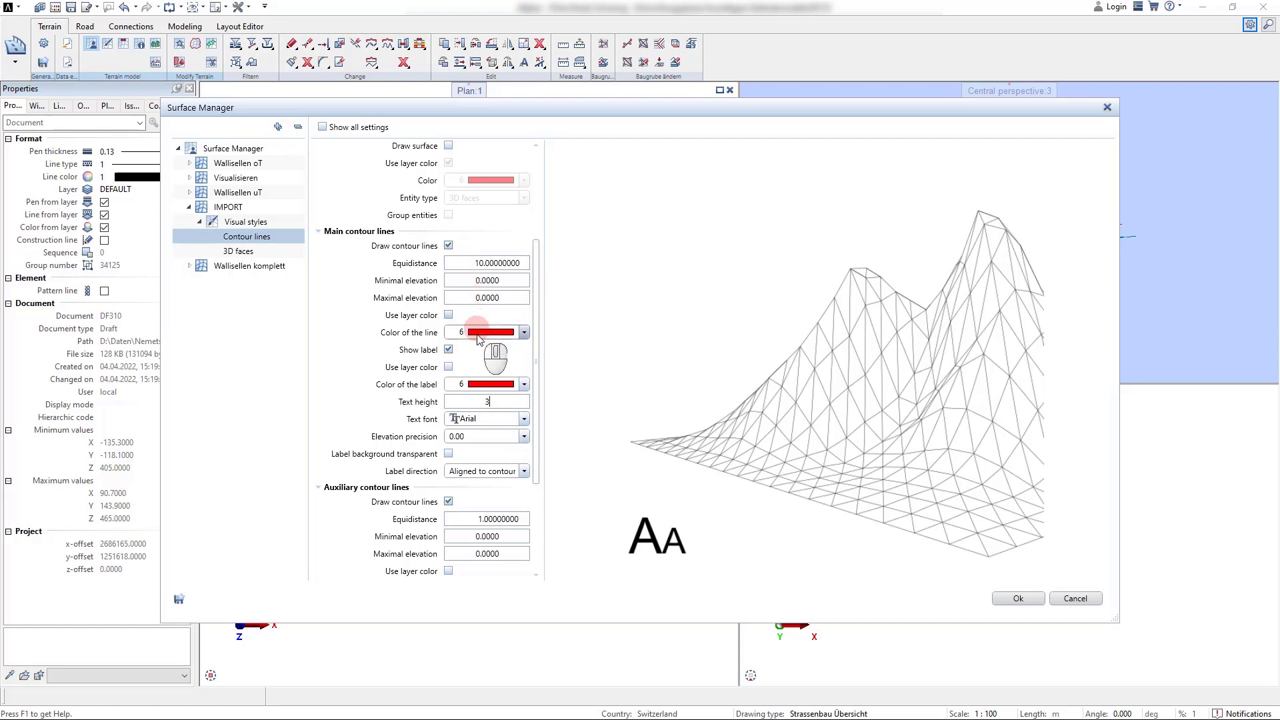
pyautogui.scroll(-3, 478, 339)
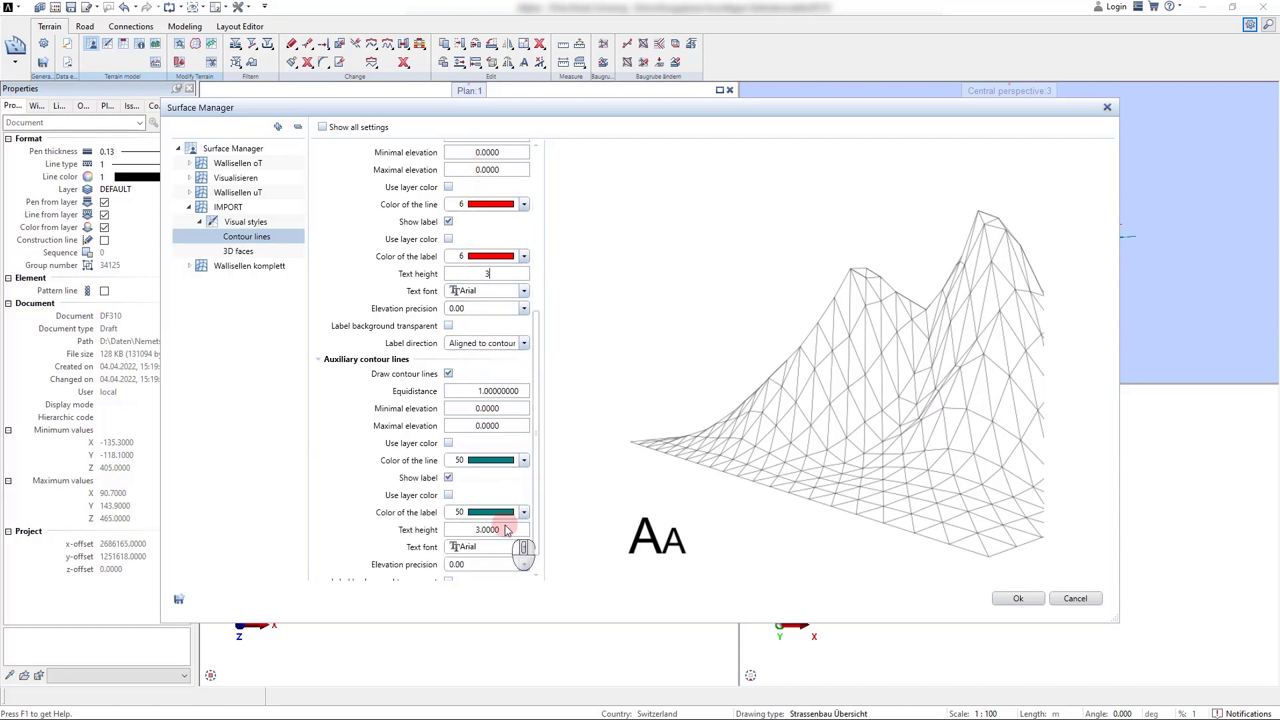
pyautogui.moveTo(509, 530); pyautogui.dragTo(473, 539)
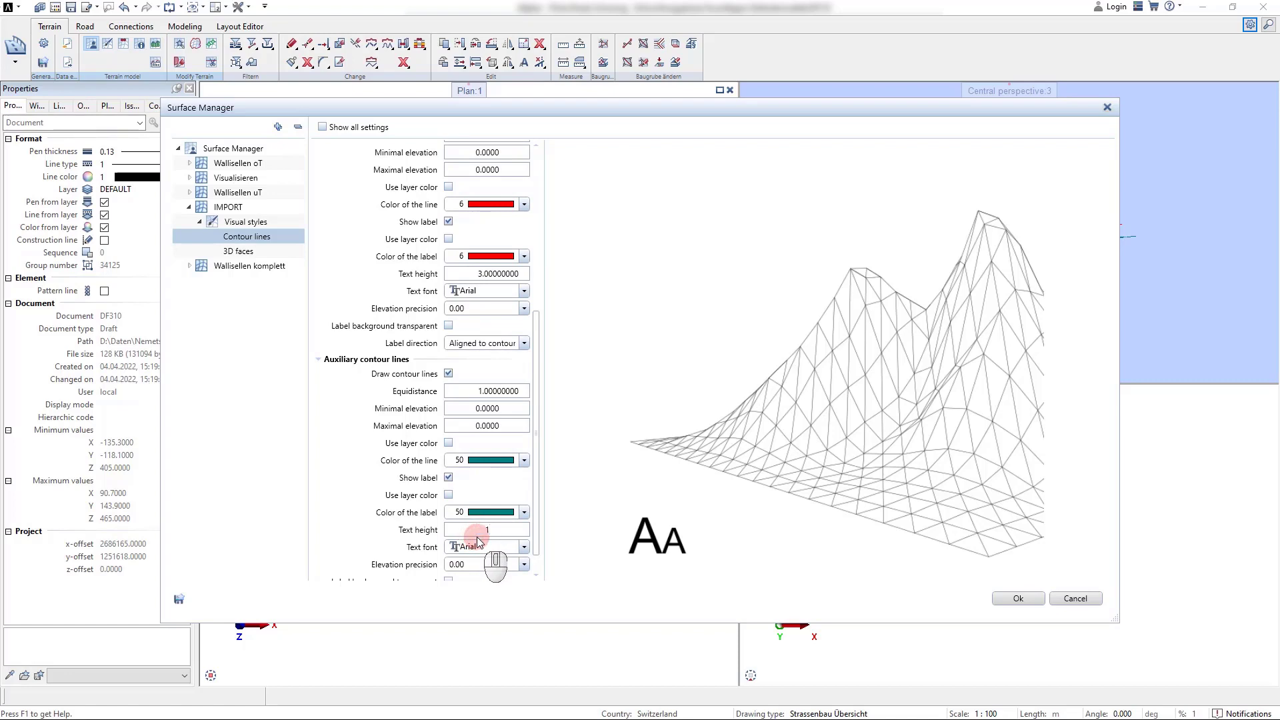
pyautogui.write('1.5')
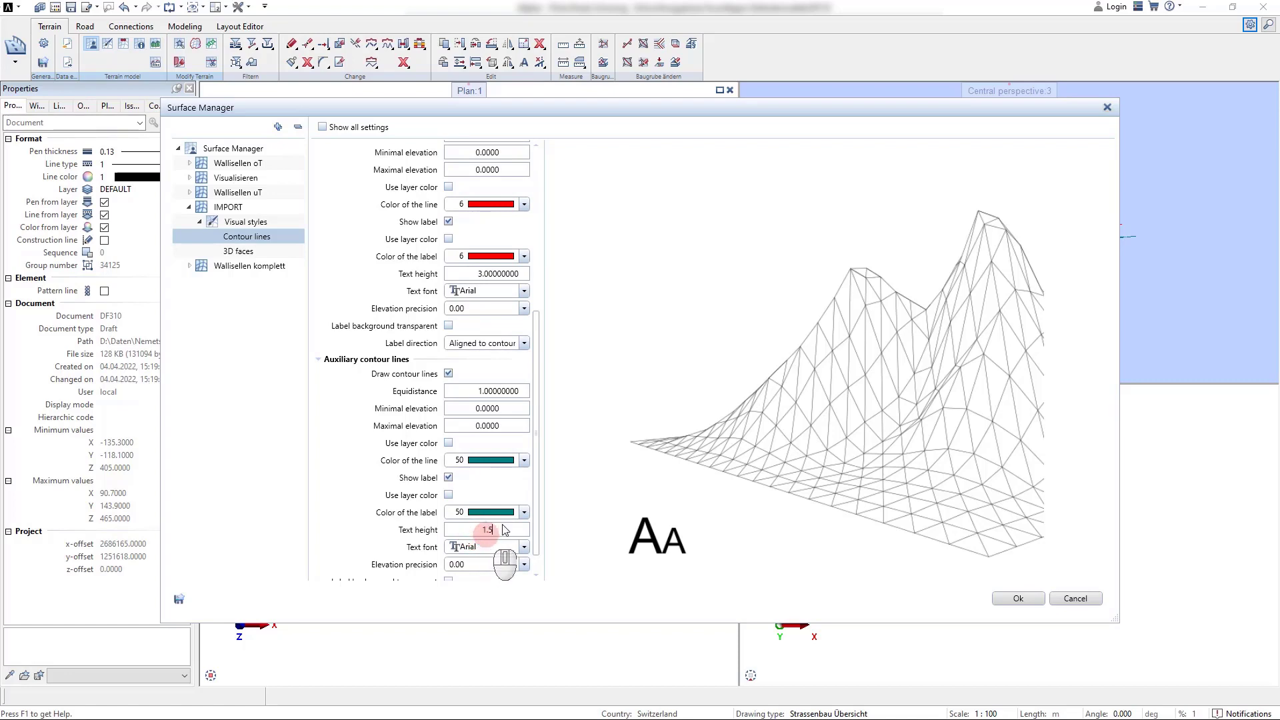
pyautogui.click(1016, 599)
pyautogui.click(1016, 600)
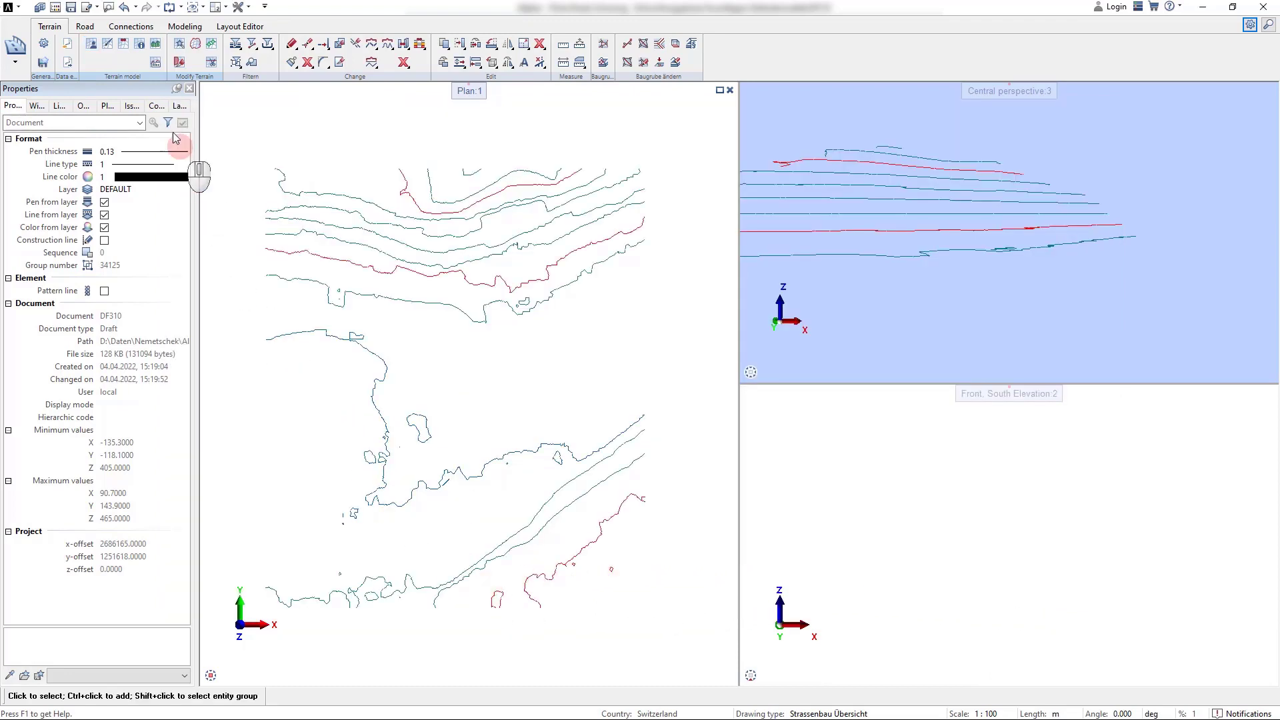
# Reapply the Contour lines visual style to the IMPORT surface and check the labelled contours in the plan.
pyautogui.click(109, 45)
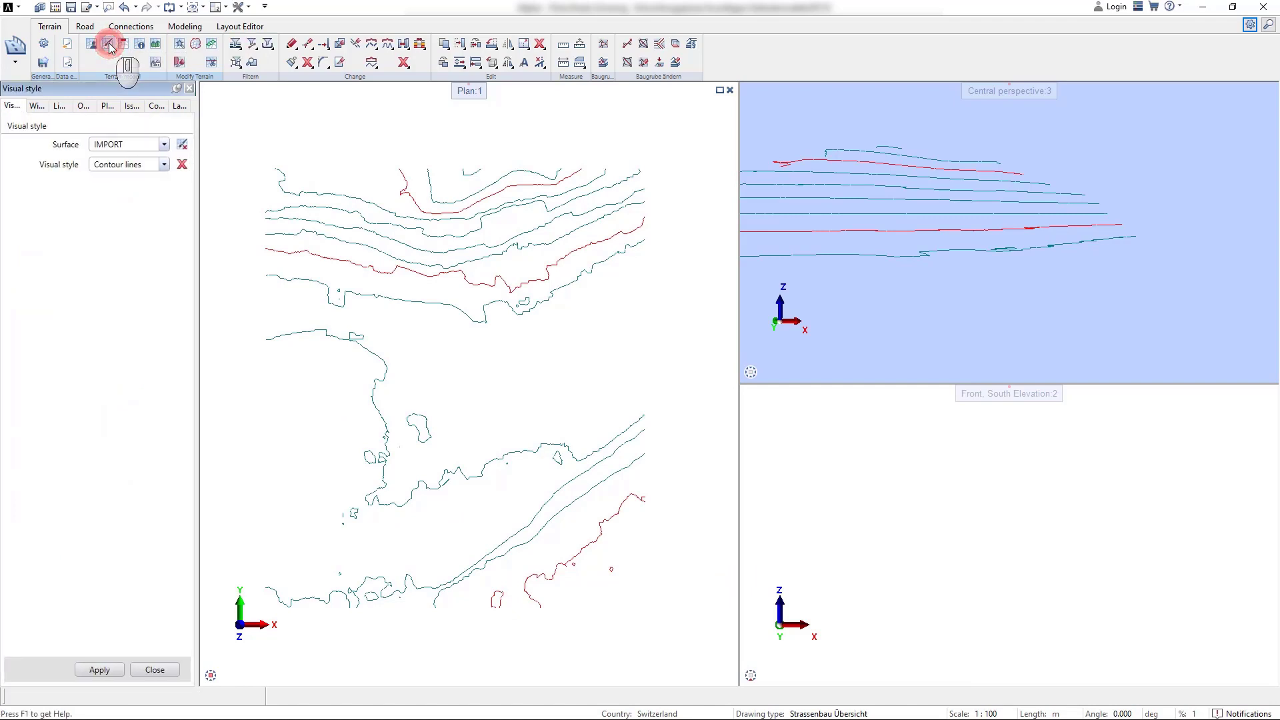
pyautogui.click(124, 156)
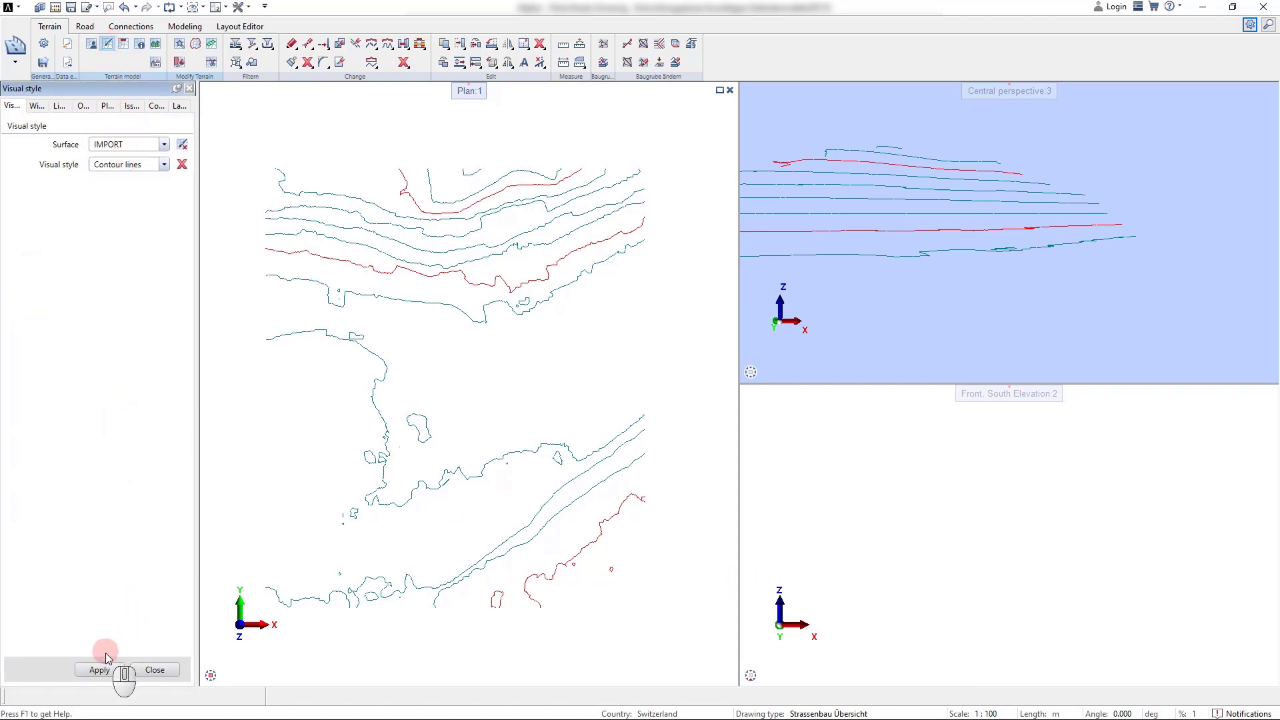
pyautogui.click(99, 670)
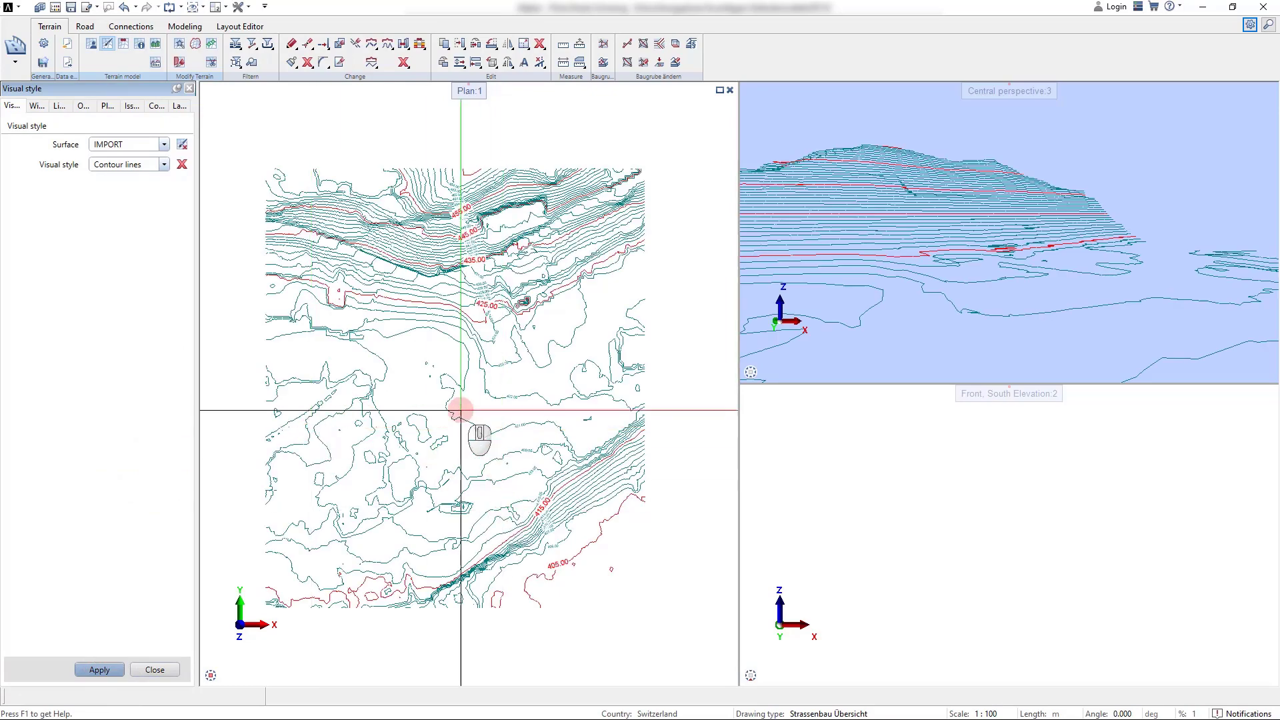
pyautogui.scroll(4, 460, 263)
pyautogui.scroll(-5, 397, 164)
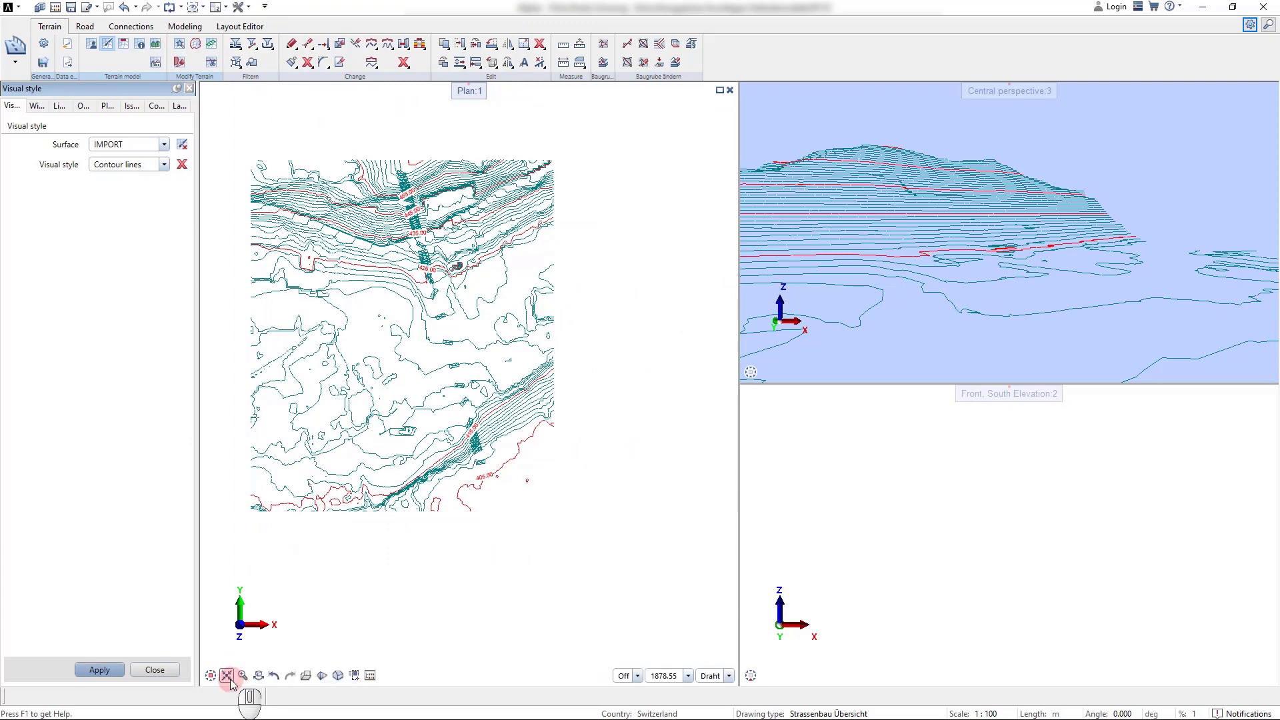
pyautogui.click(221, 675)
# Apply the 3D faces visual style to the IMPORT surface and show the whole mesh in the plan.
pyautogui.click(164, 164)
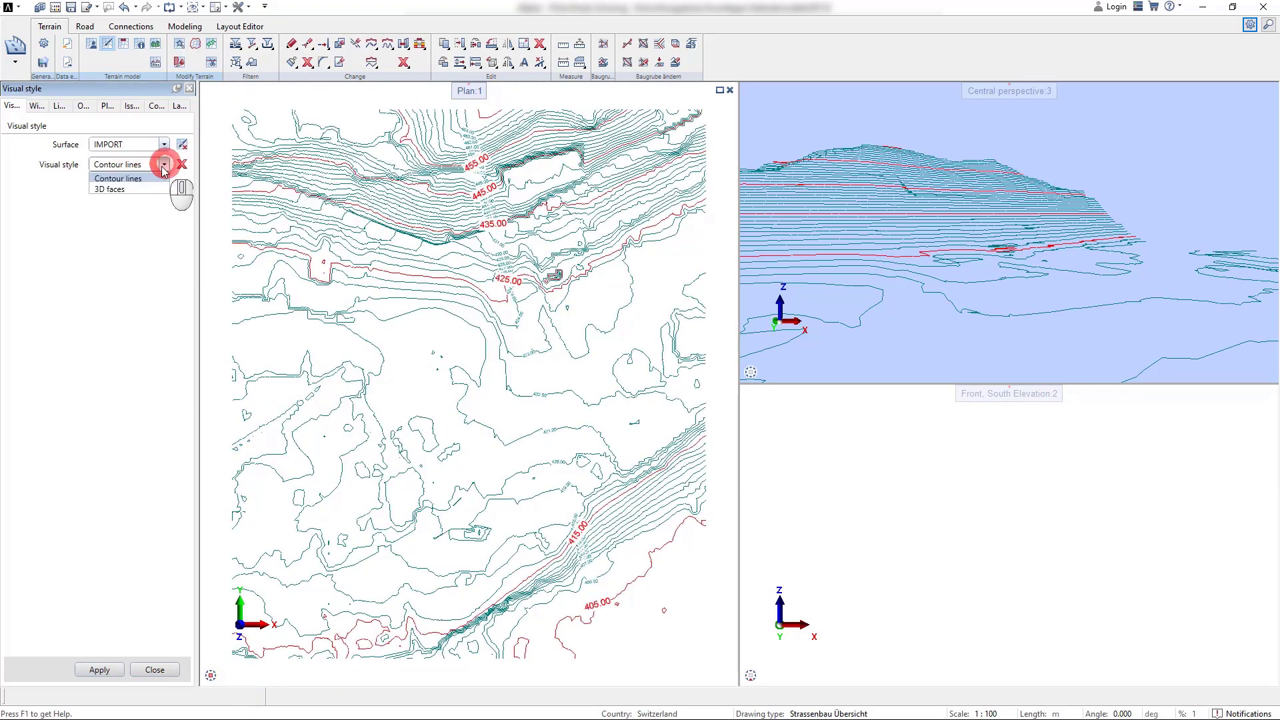
pyautogui.click(127, 190)
pyautogui.click(99, 670)
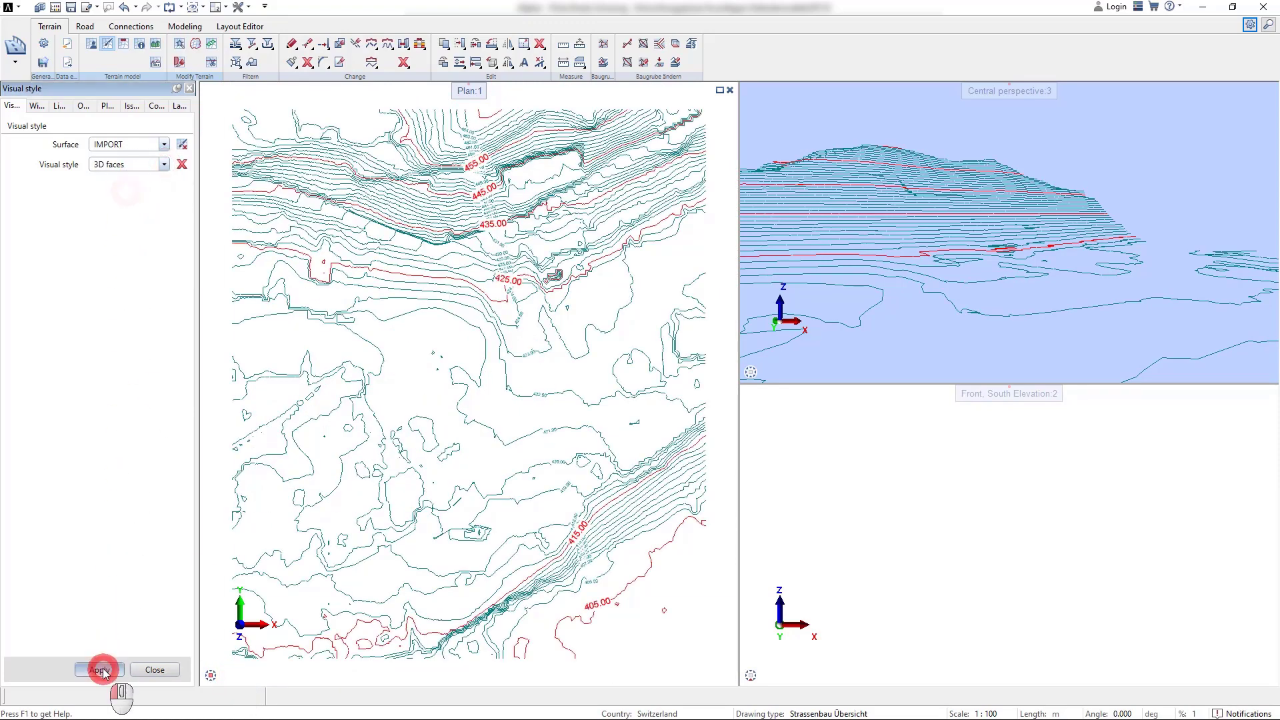
pyautogui.click(228, 675)
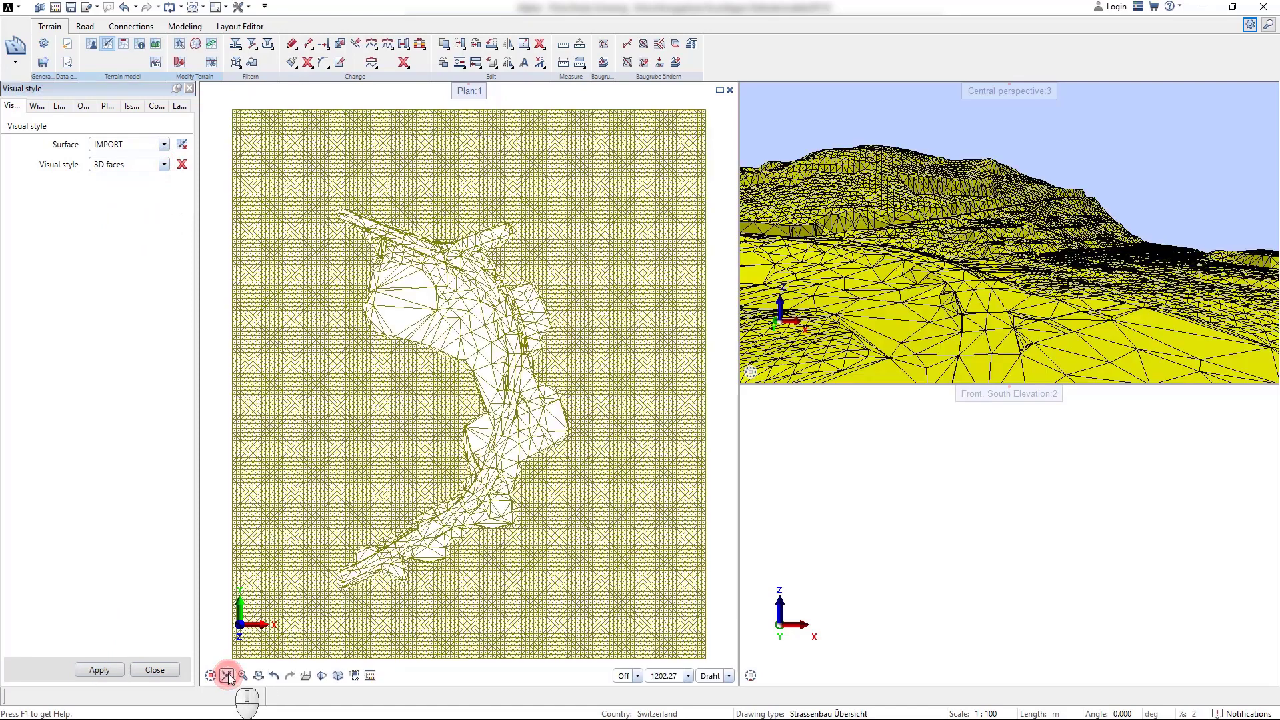
# Query the elevations of the IMPORT surface at six points along and just above the regular grid's edge beside the coarse triangles.
pyautogui.click(140, 45)
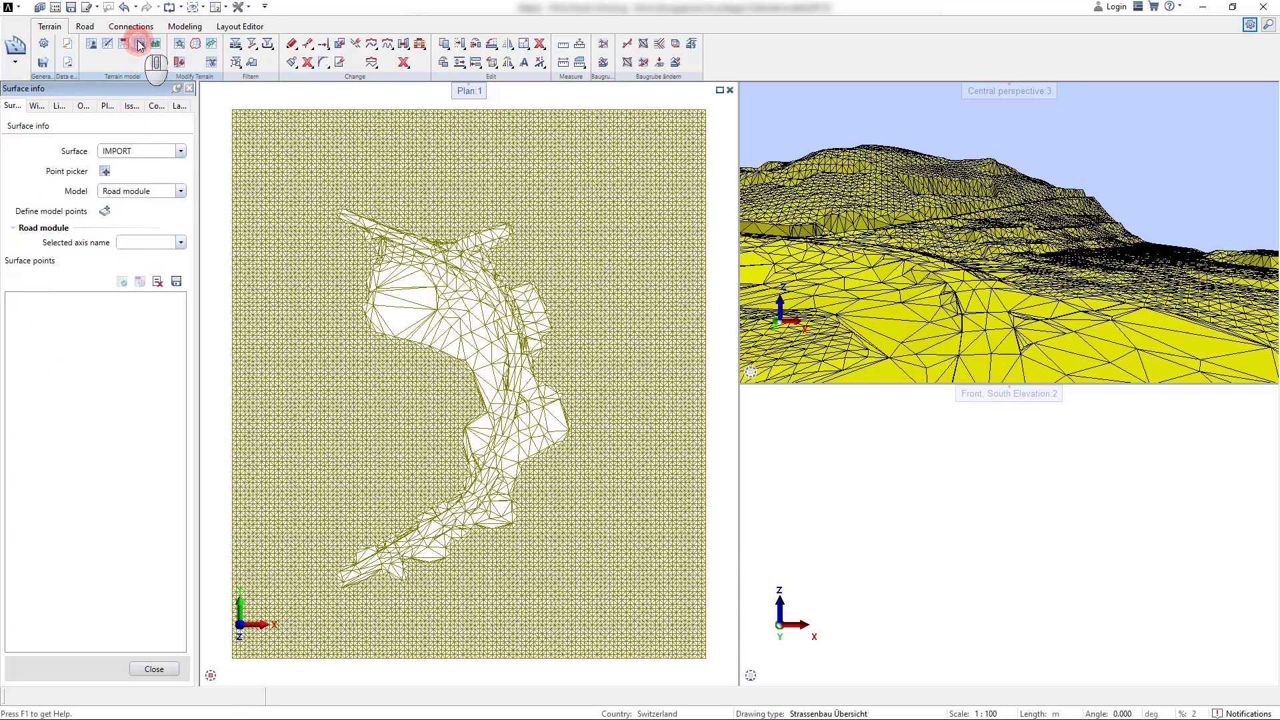
pyautogui.click(105, 172)
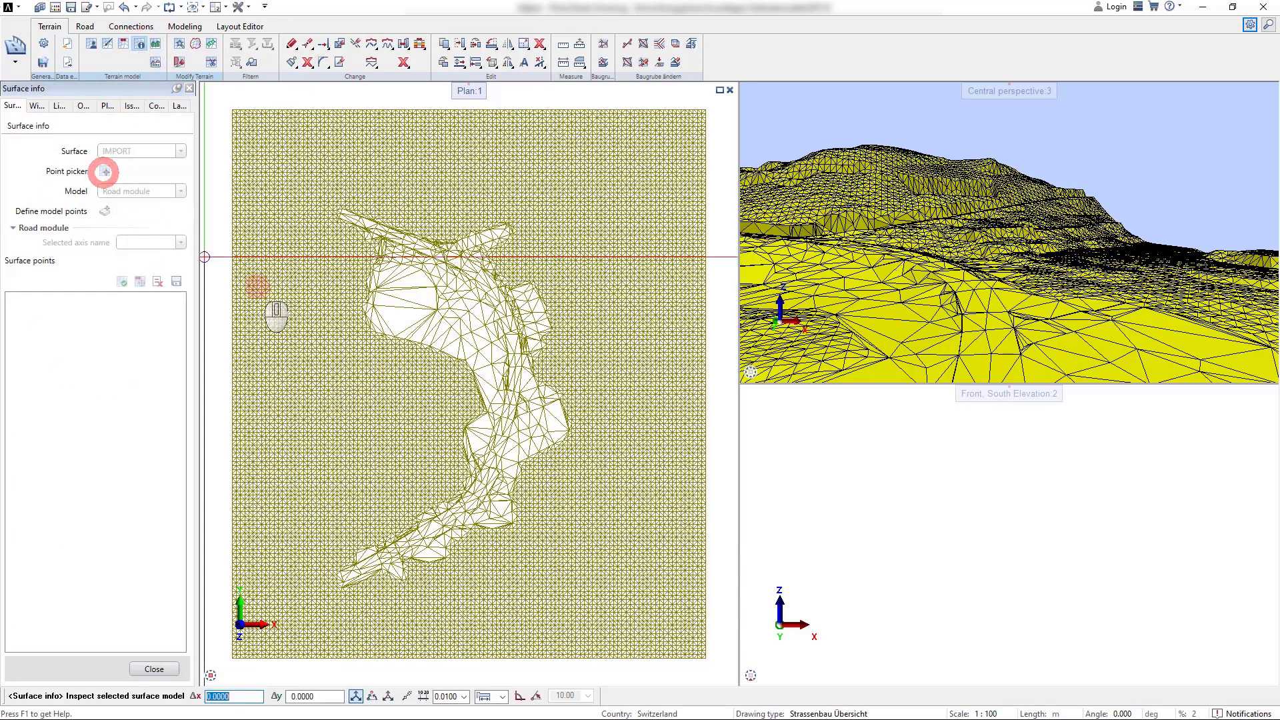
pyautogui.scroll(6, 447, 346)
pyautogui.scroll(4, 446, 346)
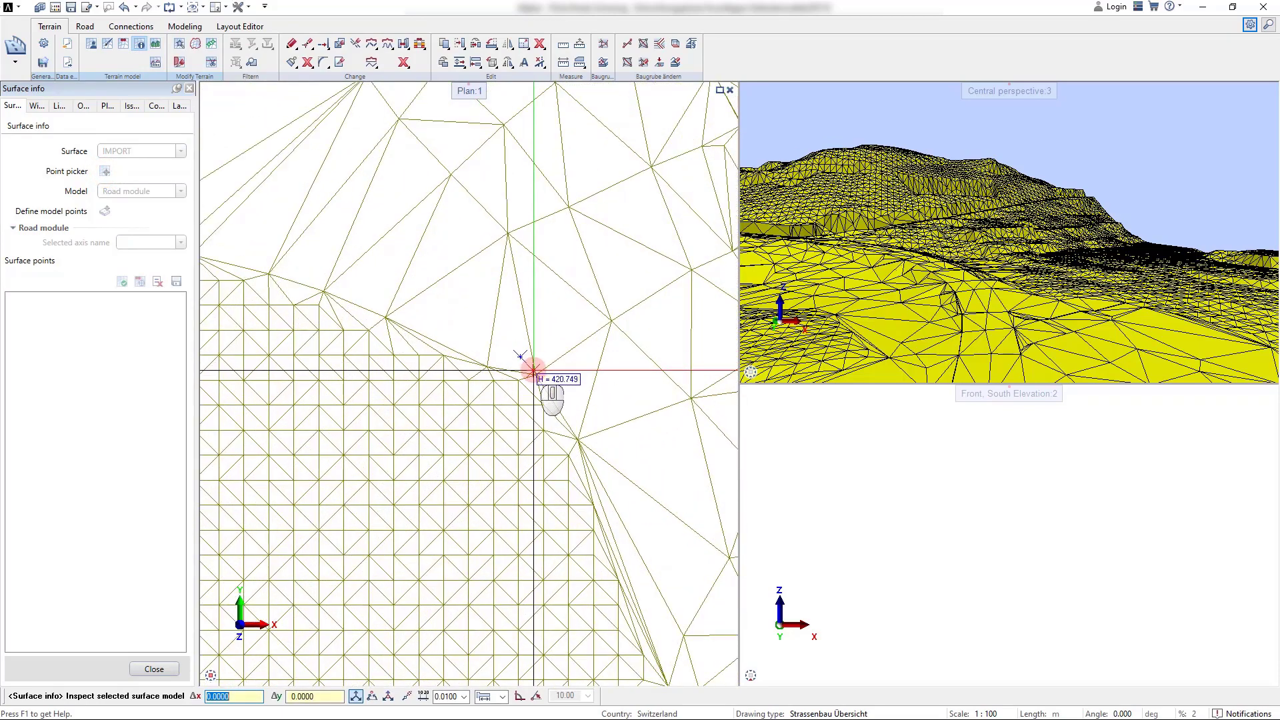
pyautogui.click(535, 372)
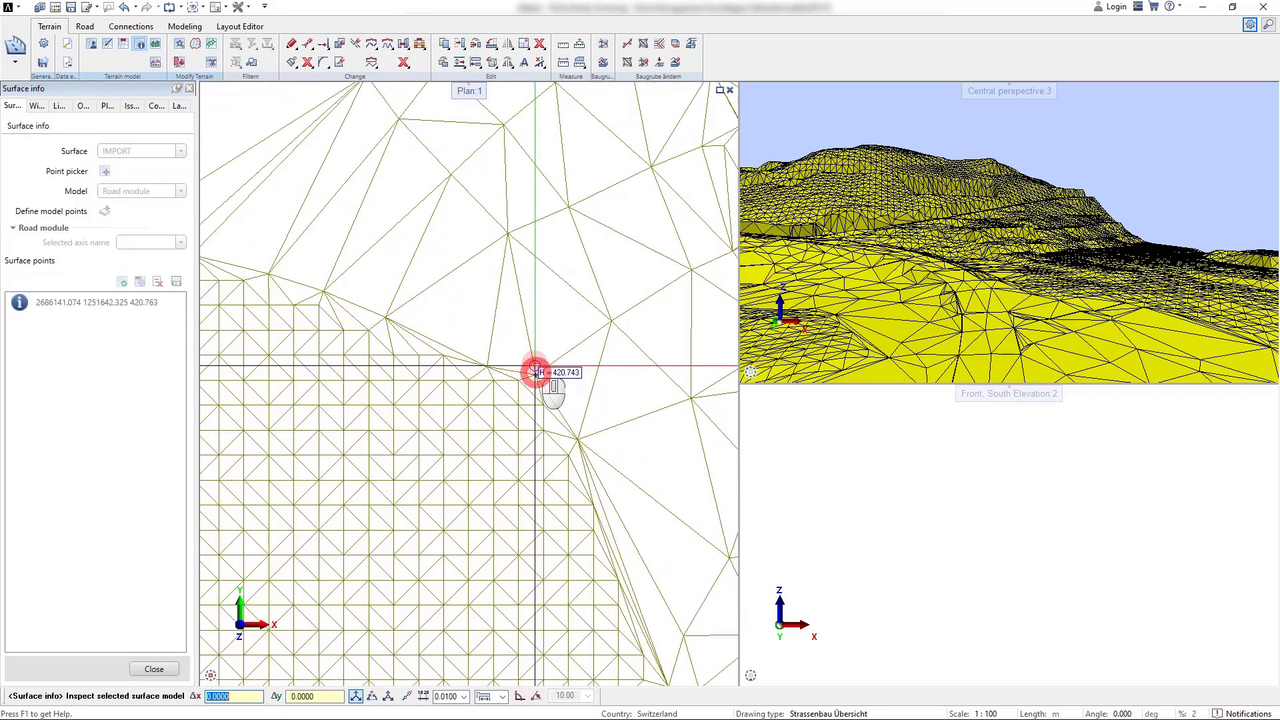
pyautogui.click(486, 366)
pyautogui.click(387, 317)
pyautogui.click(326, 289)
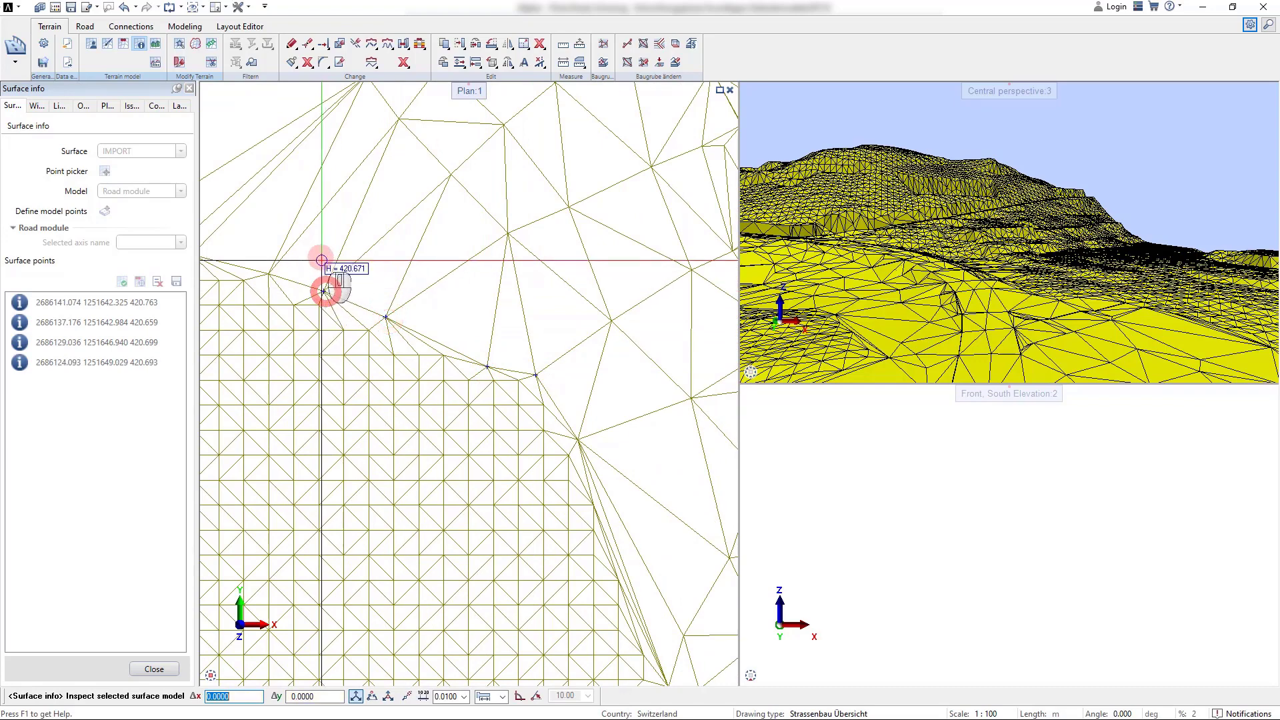
pyautogui.click(322, 254)
pyautogui.click(338, 166)
# Pick more IMPORT surface points across the coarse triangles, along their upper part, down the east side and back west.
pyautogui.scroll(-3, 326, 287)
pyautogui.click(369, 182)
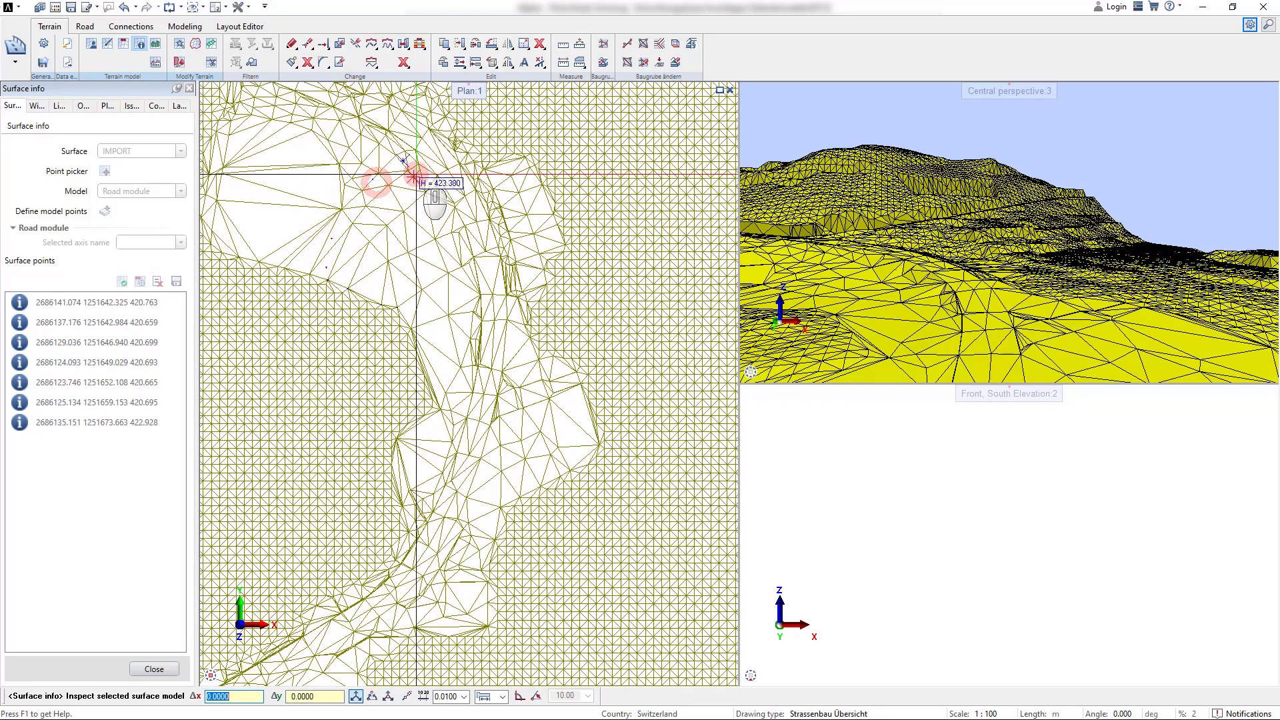
pyautogui.click(409, 173)
pyautogui.click(449, 171)
pyautogui.click(481, 208)
pyautogui.click(492, 249)
pyautogui.click(496, 281)
pyautogui.click(494, 307)
pyautogui.click(473, 312)
pyautogui.click(442, 325)
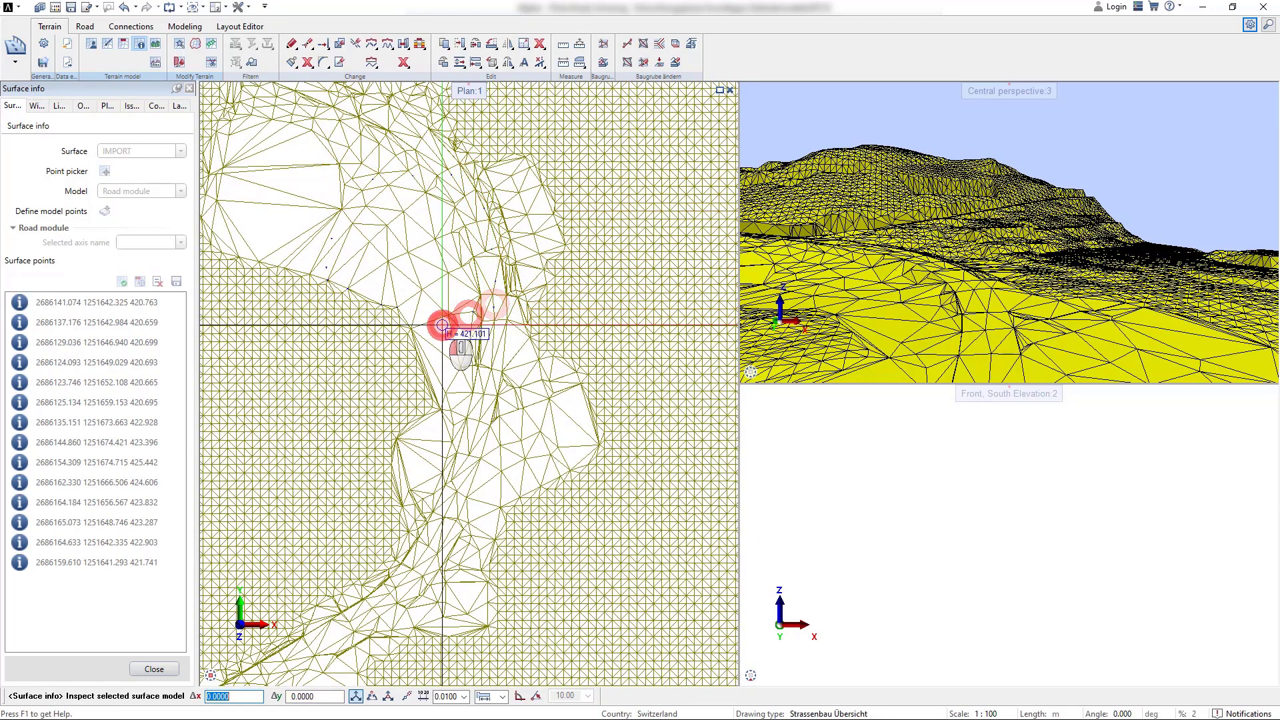
# Pick further IMPORT surface points along the grid edge and inside the outlined coarse-triangle area, and finish the point picking.
pyautogui.click(422, 308)
pyautogui.click(442, 266)
pyautogui.click(454, 242)
pyautogui.click(427, 188)
pyautogui.click(387, 232)
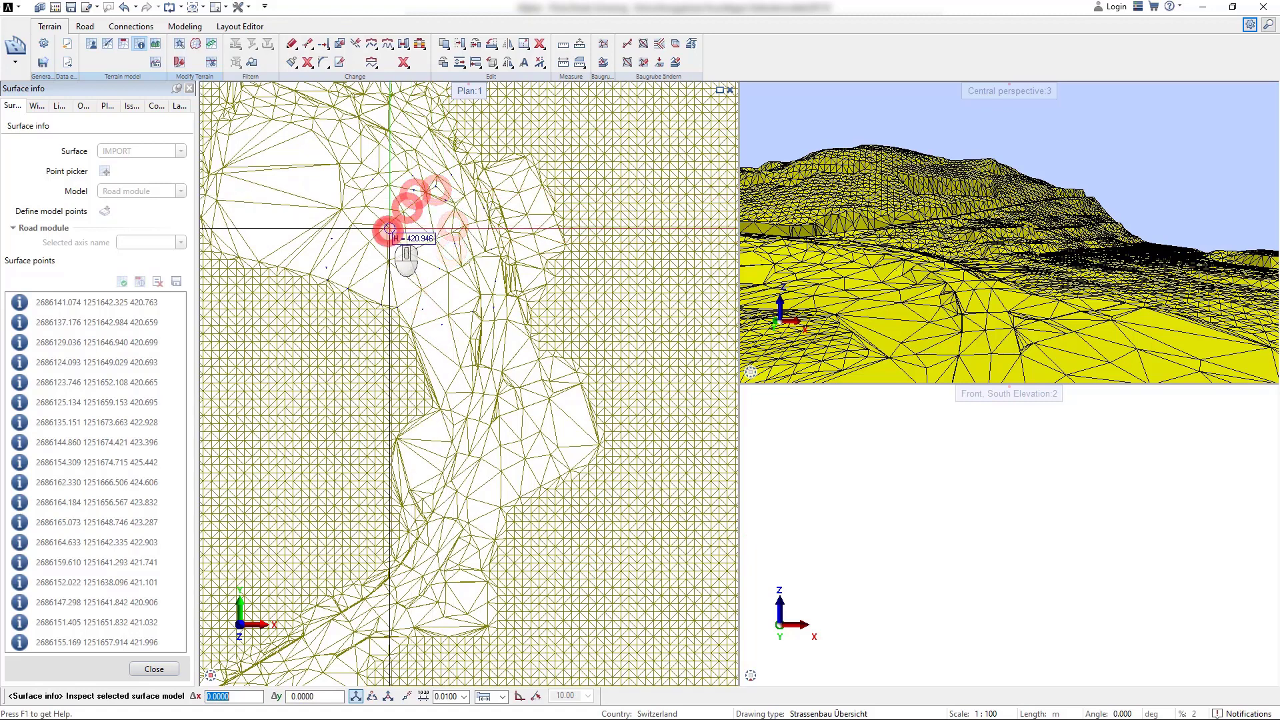
pyautogui.click(393, 265)
pyautogui.click(417, 284)
pyautogui.click(433, 255)
pyautogui.click(414, 214)
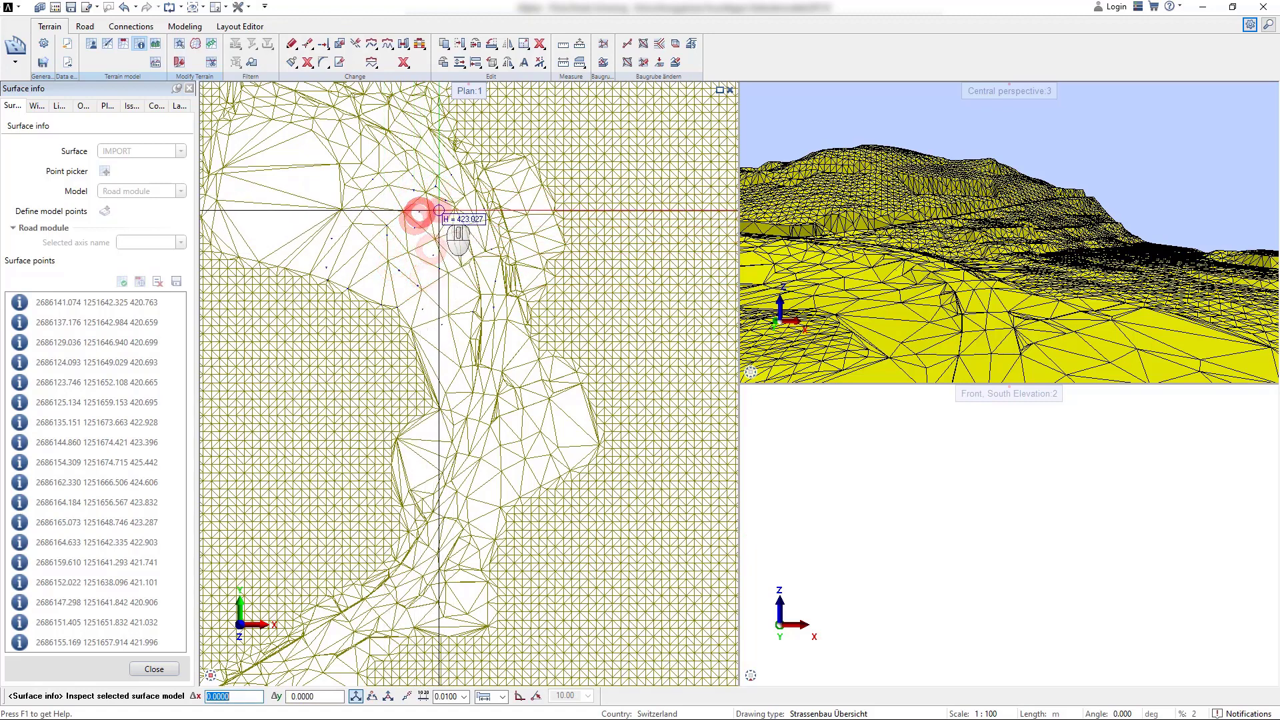
pyautogui.click(430, 208)
pyautogui.click(444, 222)
pyautogui.rightClick(251, 394)
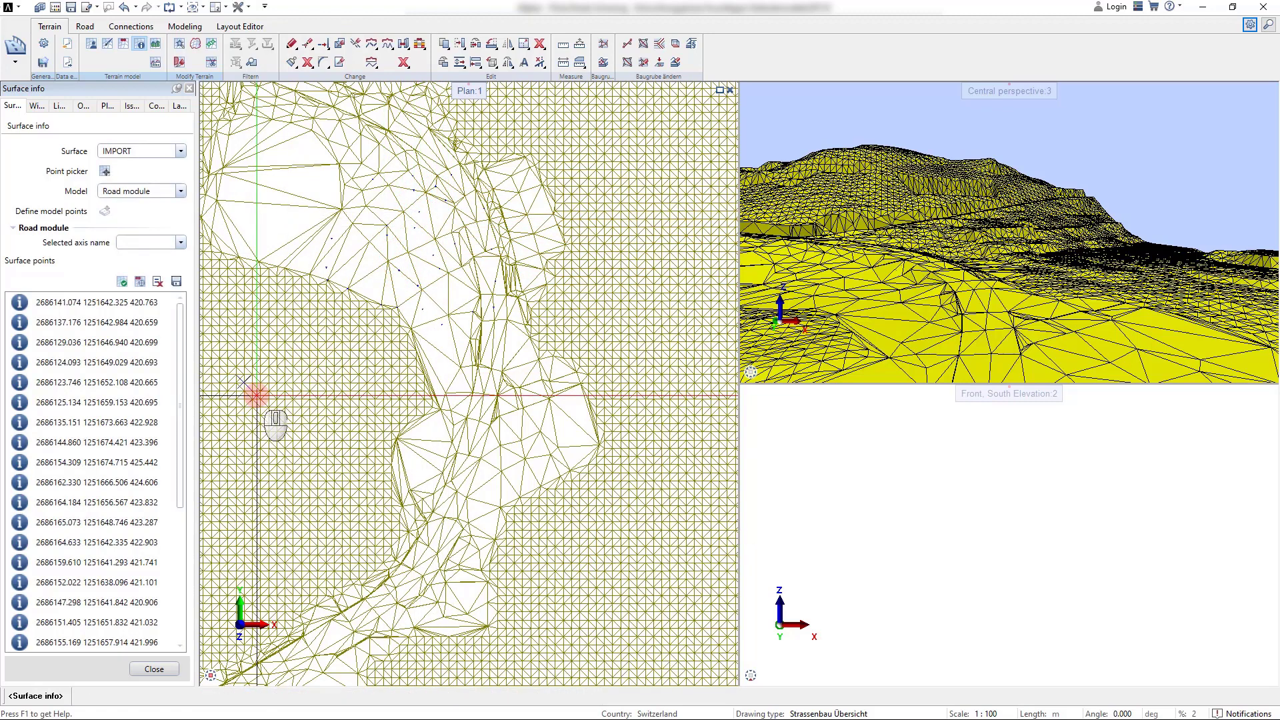
# Look at the text-file export of the surface points without saving, and generate a surface named BAUGRUBE from the points.
pyautogui.click(177, 281)
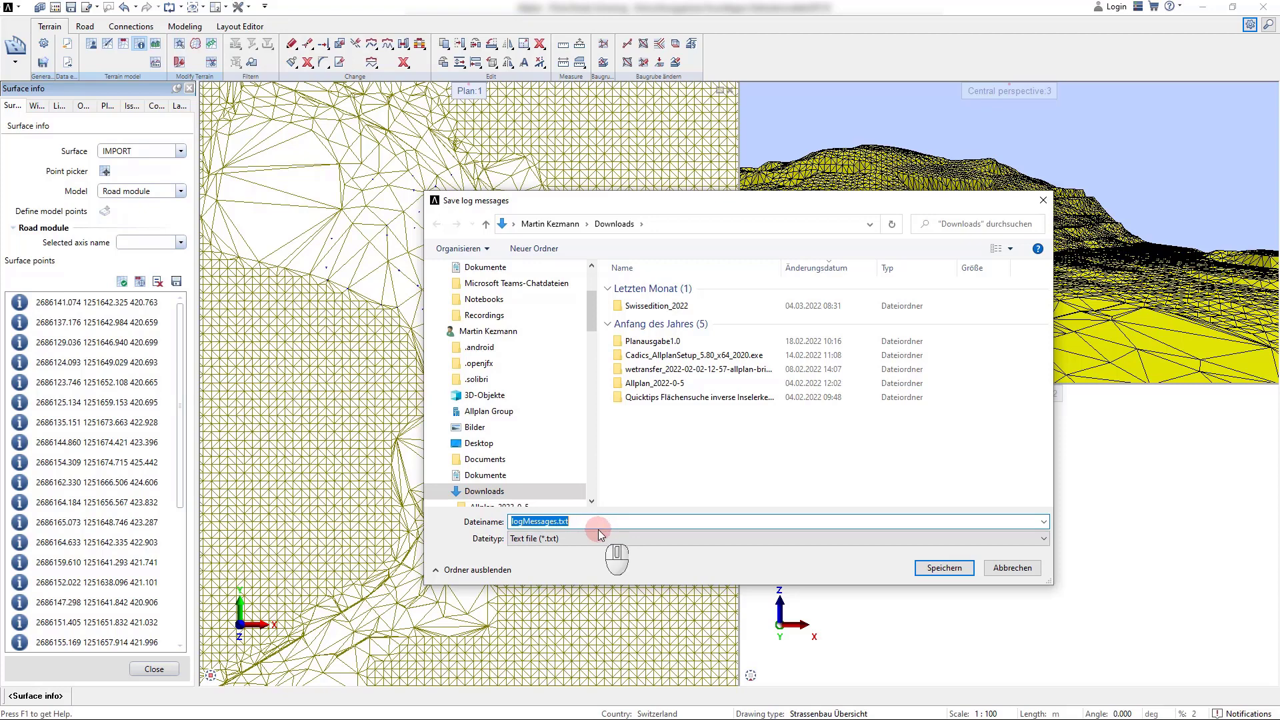
pyautogui.click(1014, 569)
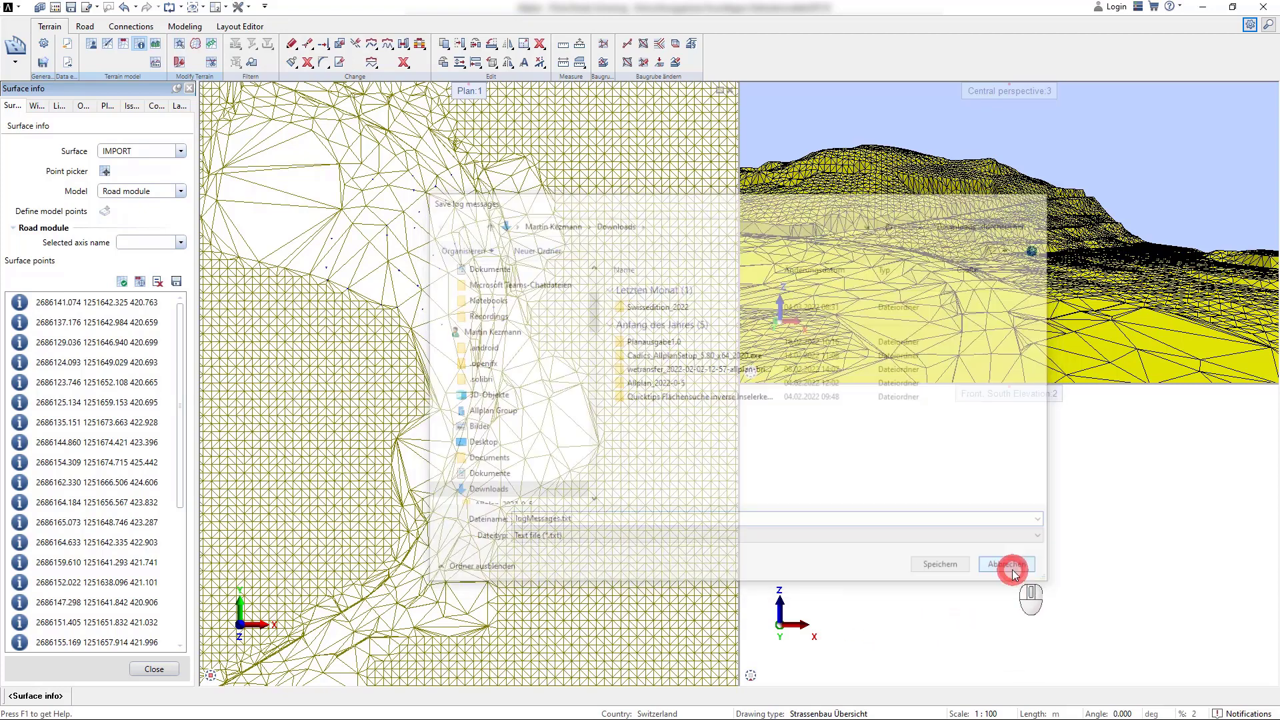
pyautogui.click(123, 283)
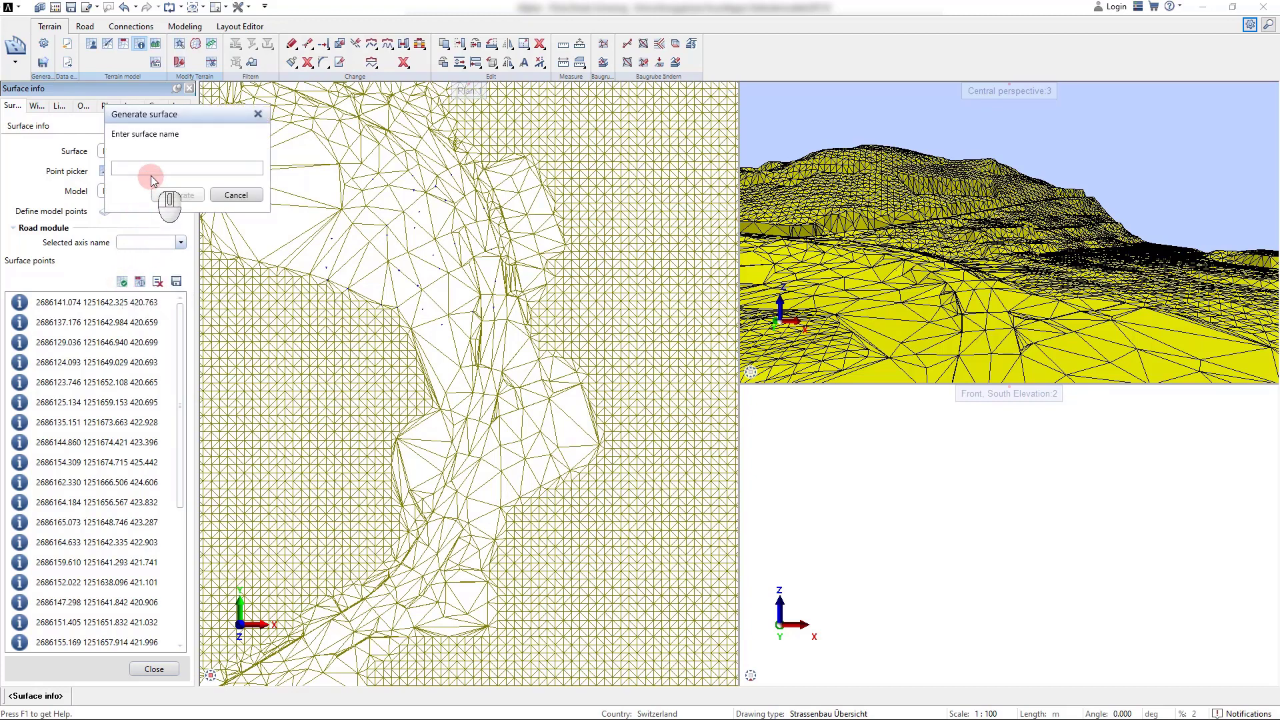
pyautogui.write('BAUGRUBE')
pyautogui.click(175, 195)
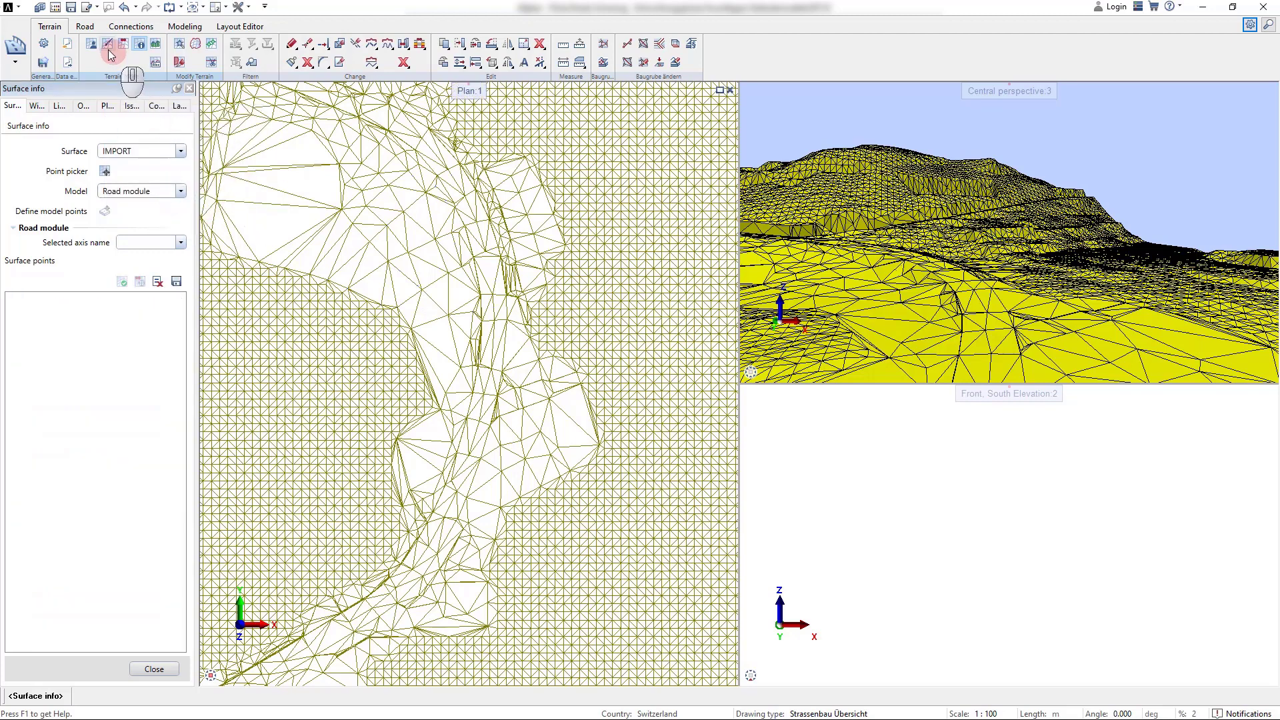
# Examine the BAUGRUBE surface's visual styles, point and triangle numbers and elevation range in the Surface Manager, leaving it unchanged.
pyautogui.click(92, 44)
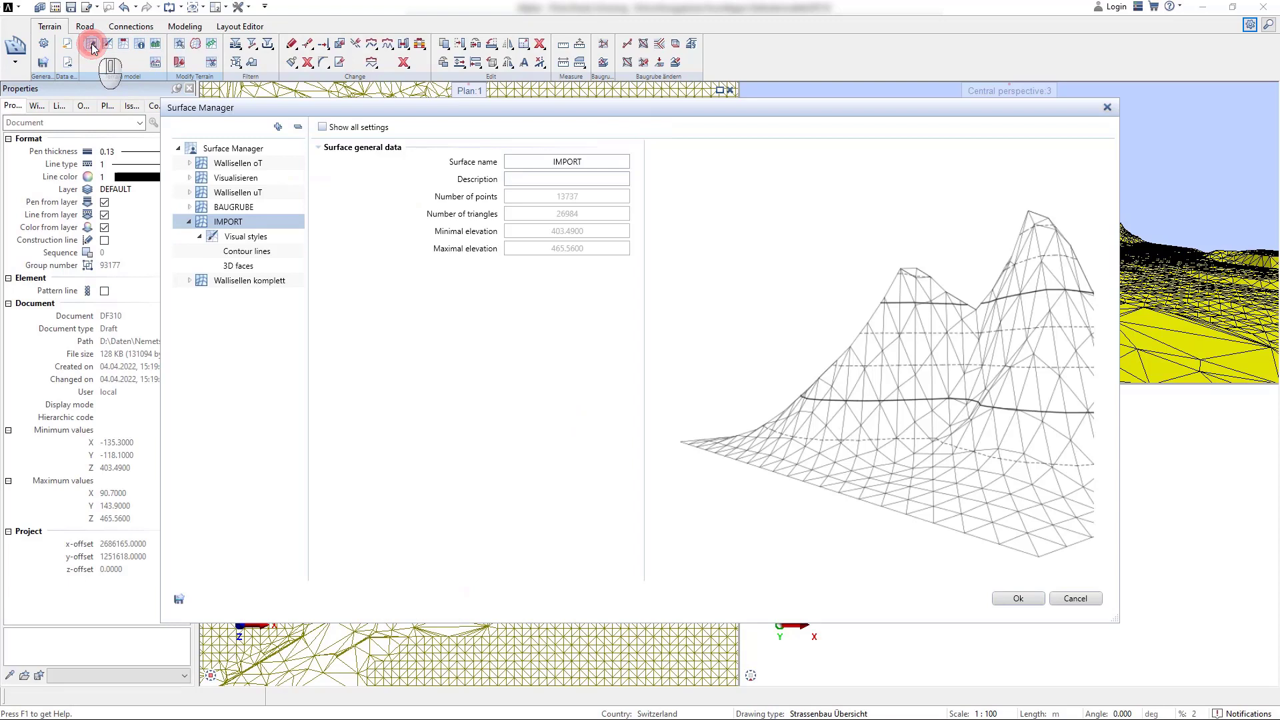
pyautogui.click(189, 207)
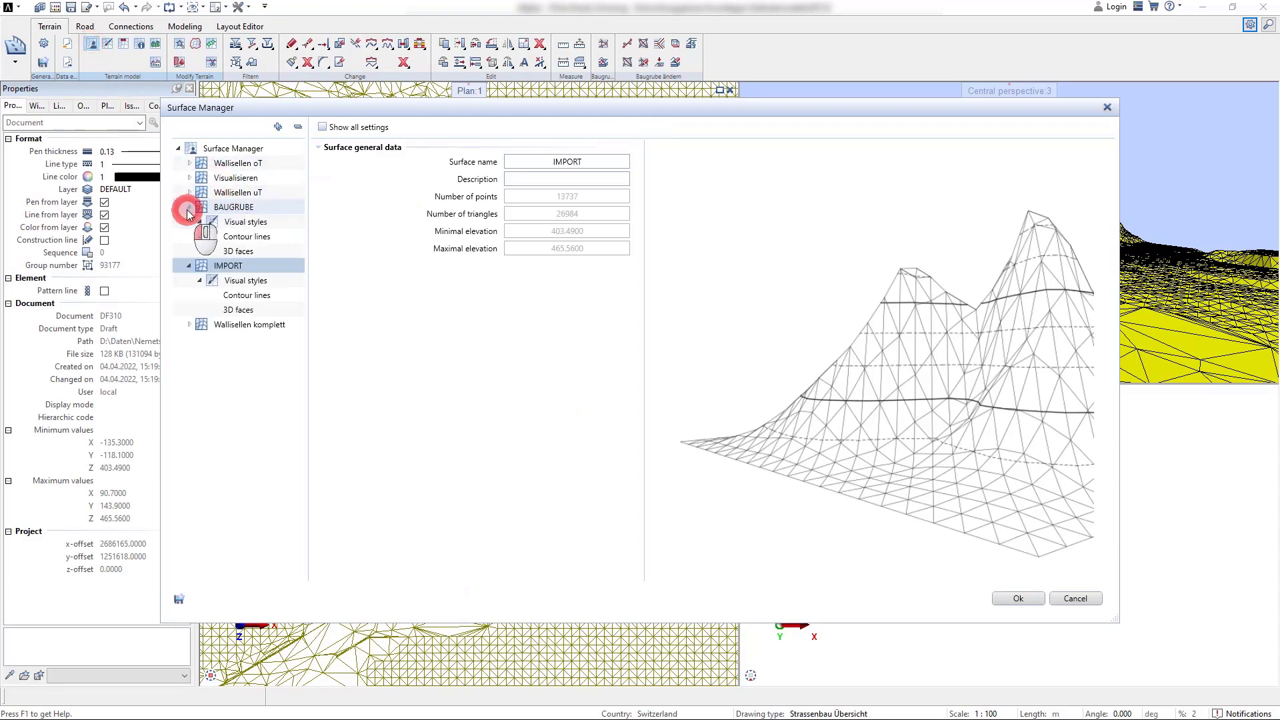
pyautogui.click(229, 208)
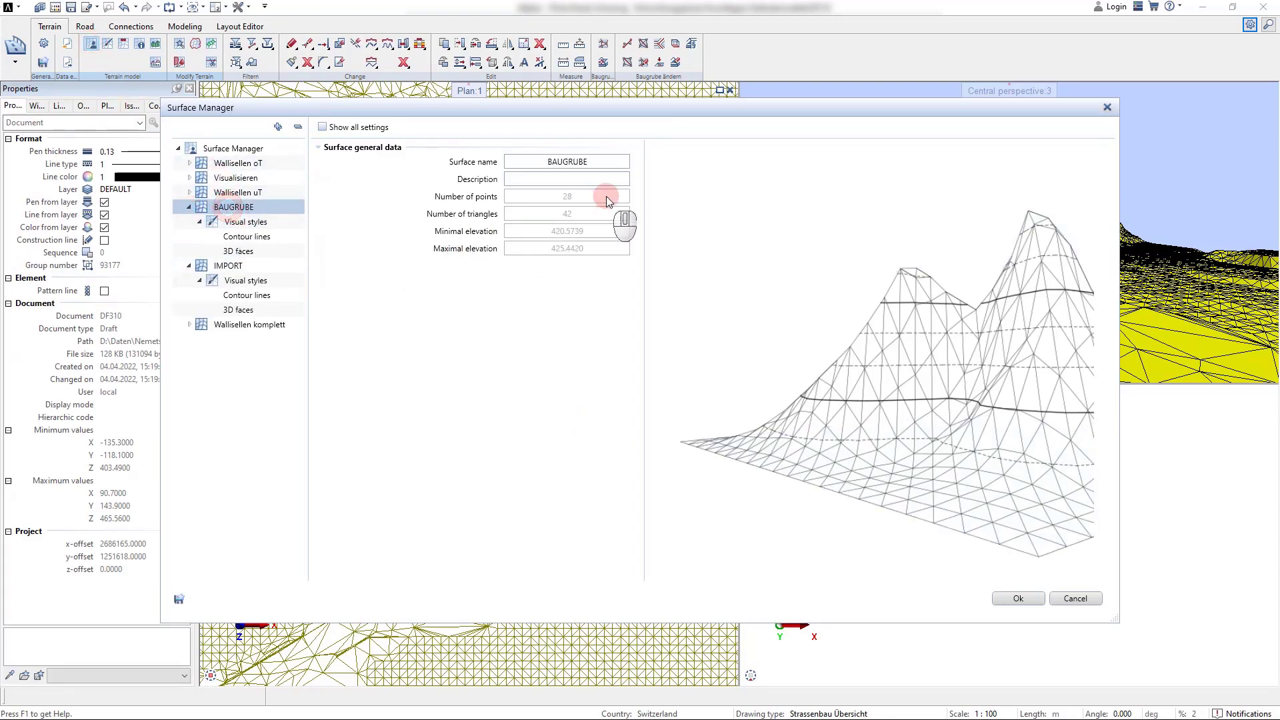
pyautogui.moveTo(566, 260)
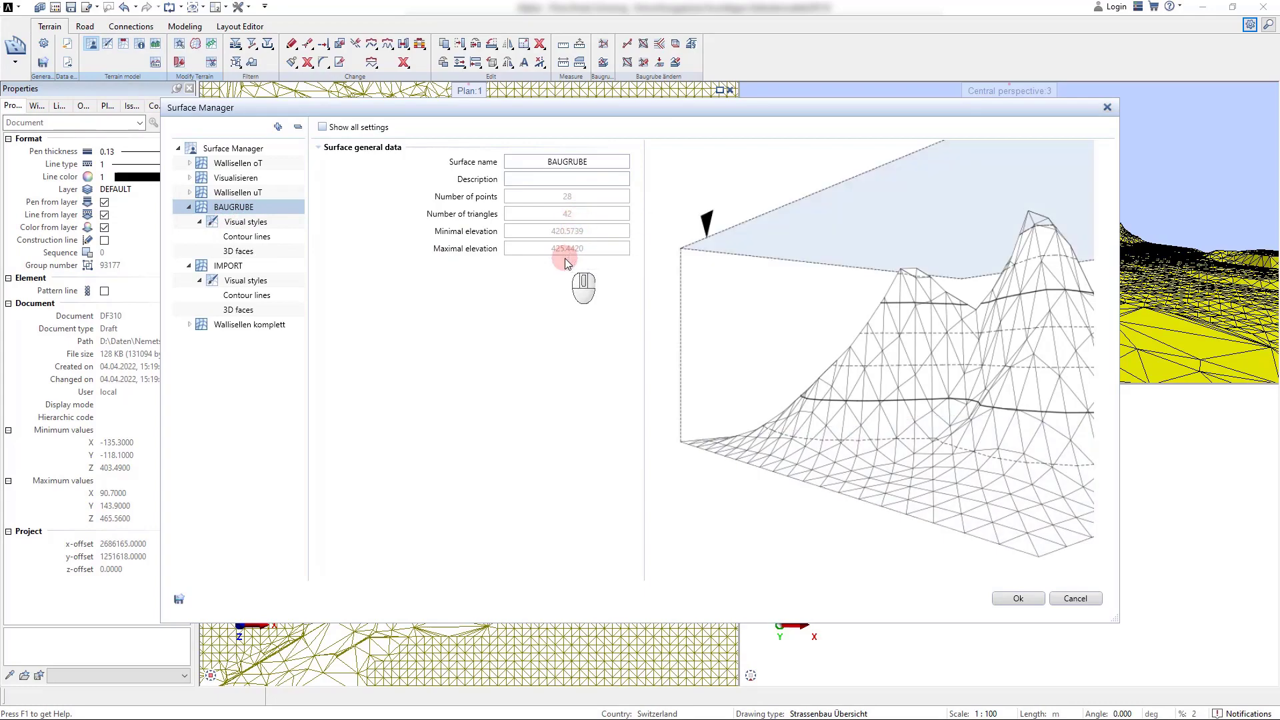
pyautogui.click(1073, 600)
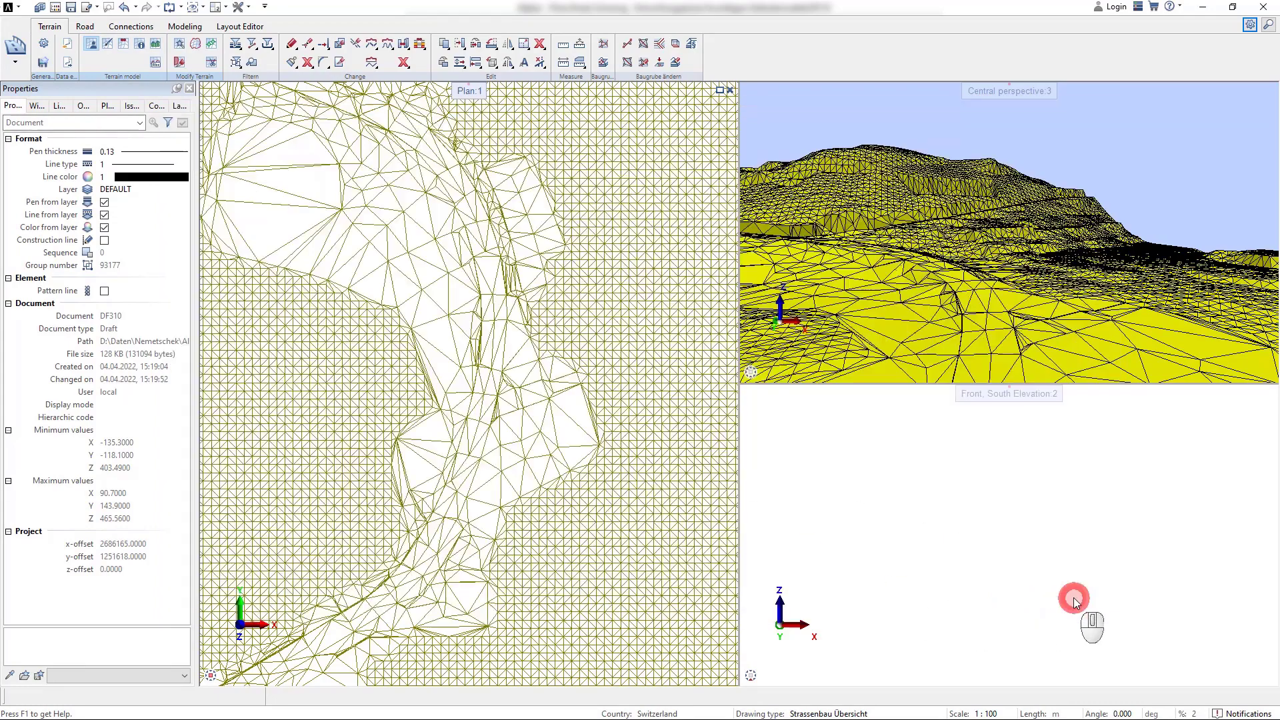
# Apply the Contour lines visual style to the IMPORT surface and show the whole surface in the plan.
pyautogui.middleClick(500, 378)
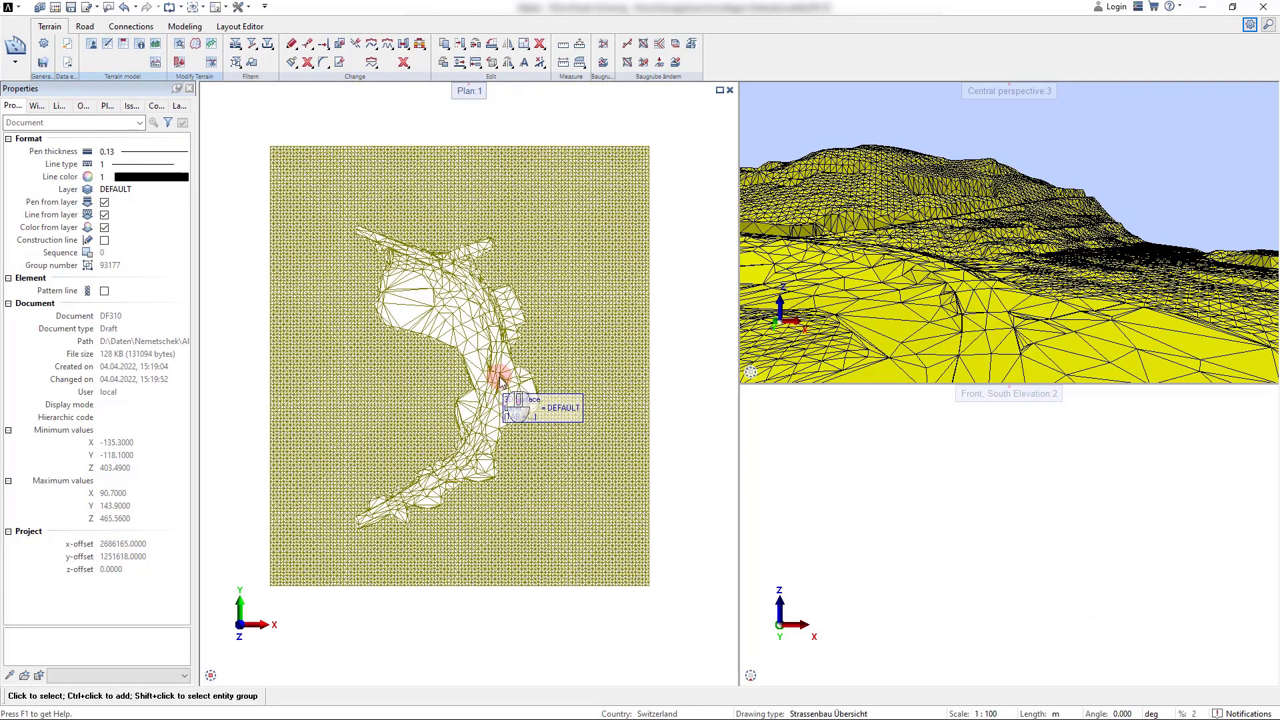
pyautogui.click(136, 86)
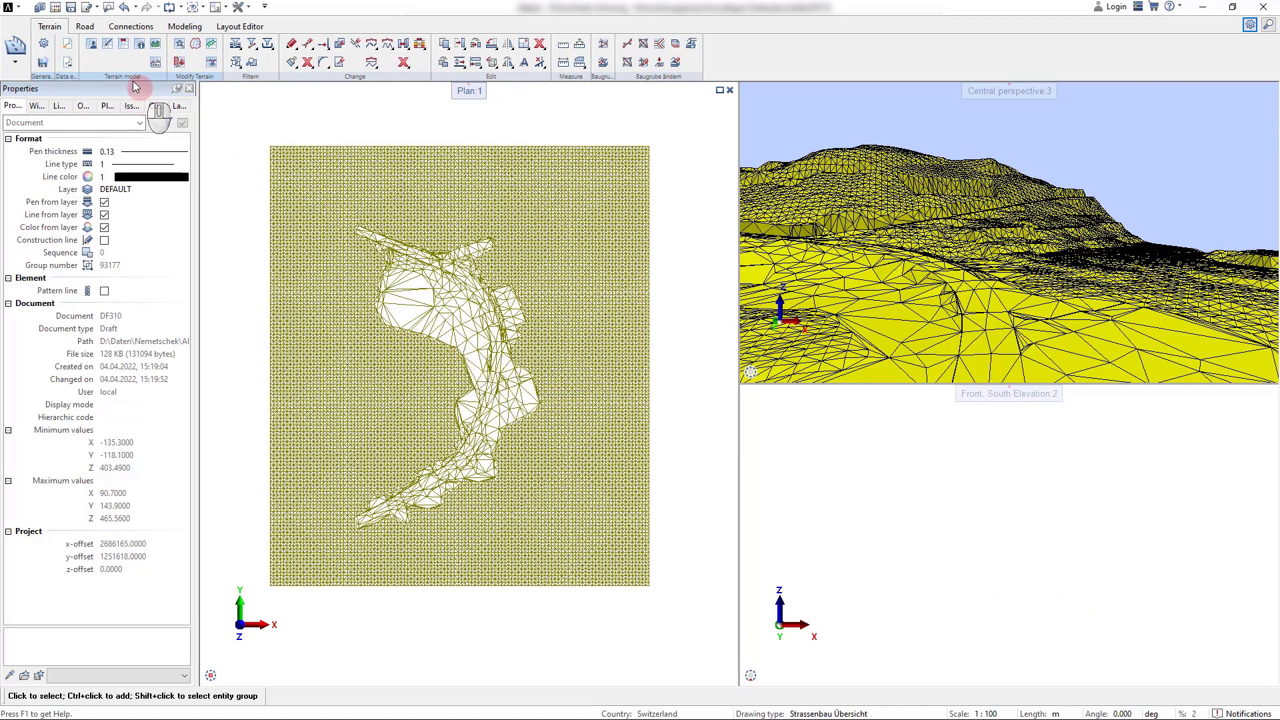
pyautogui.click(108, 47)
pyautogui.click(129, 164)
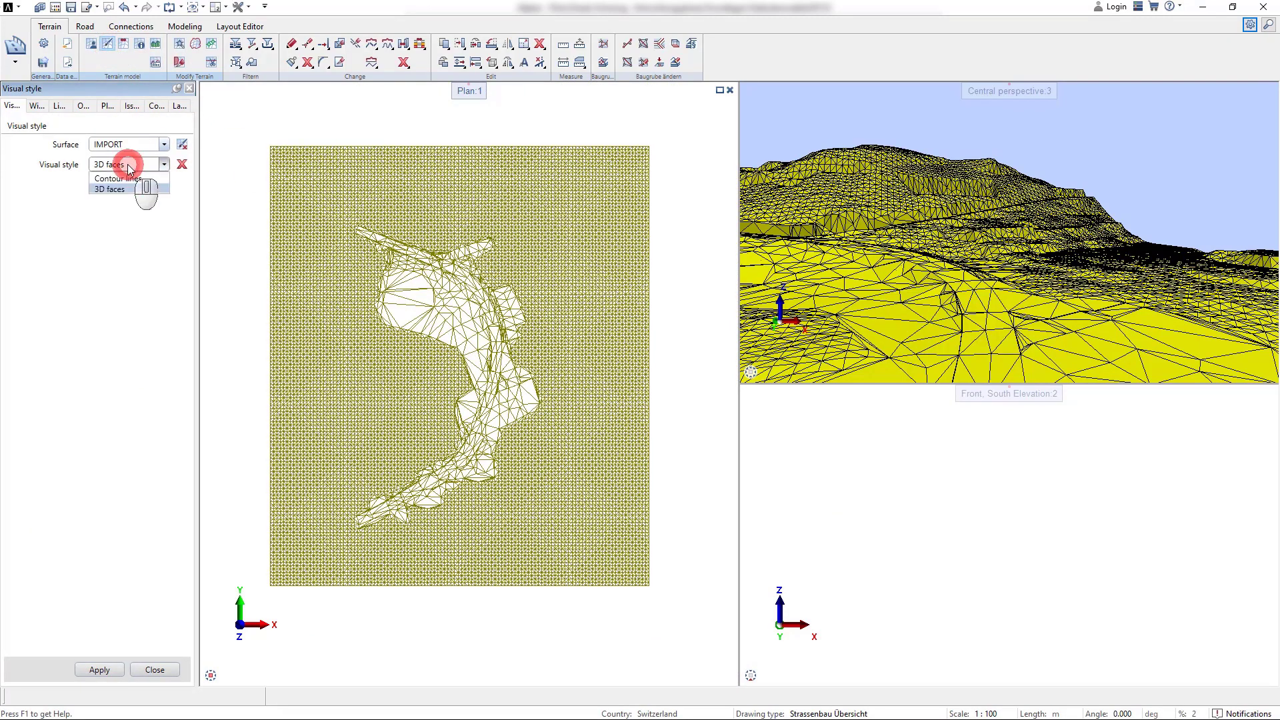
pyautogui.click(95, 668)
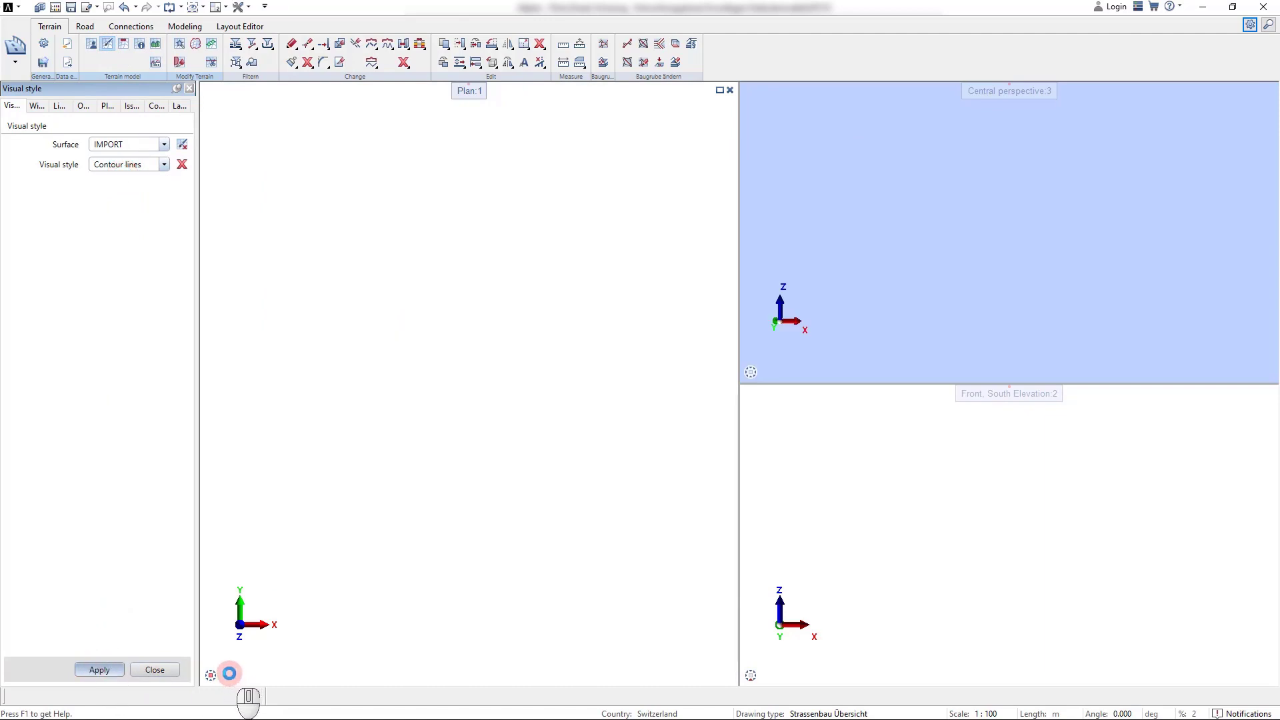
pyautogui.click(229, 676)
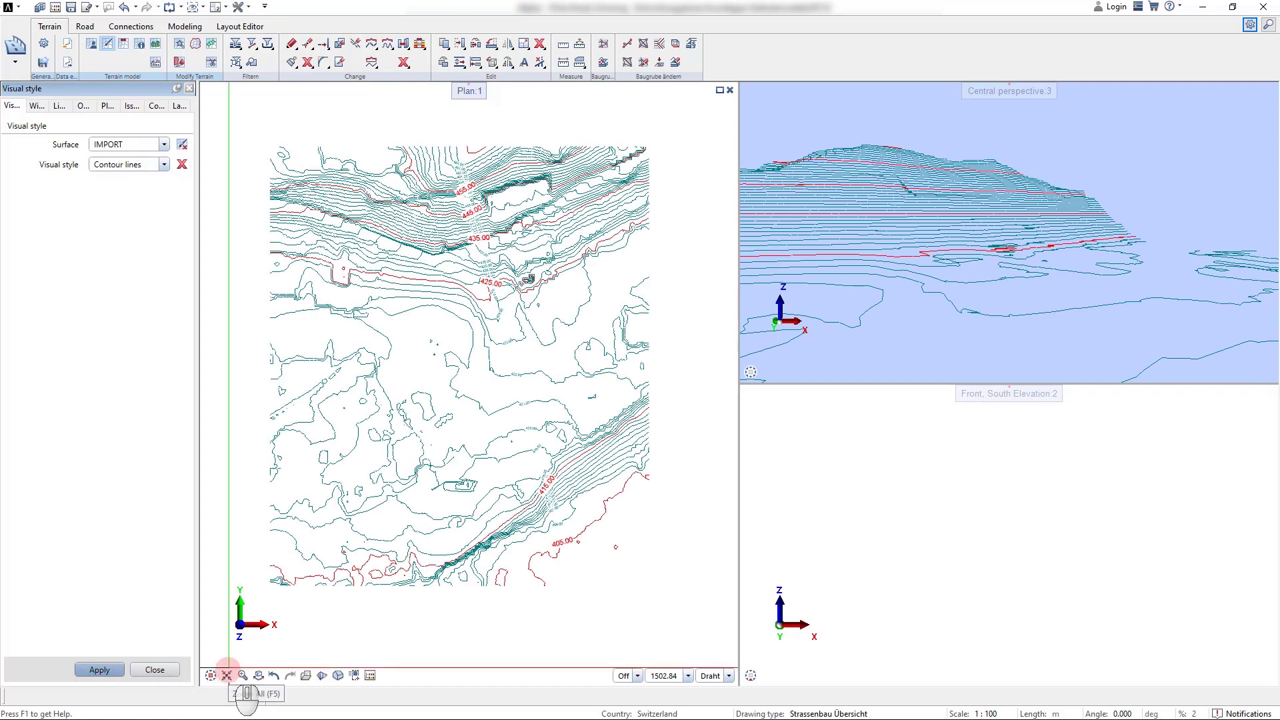
# Choose the BAUGRUBE surface for display with the 3D faces visual style.
pyautogui.click(164, 144)
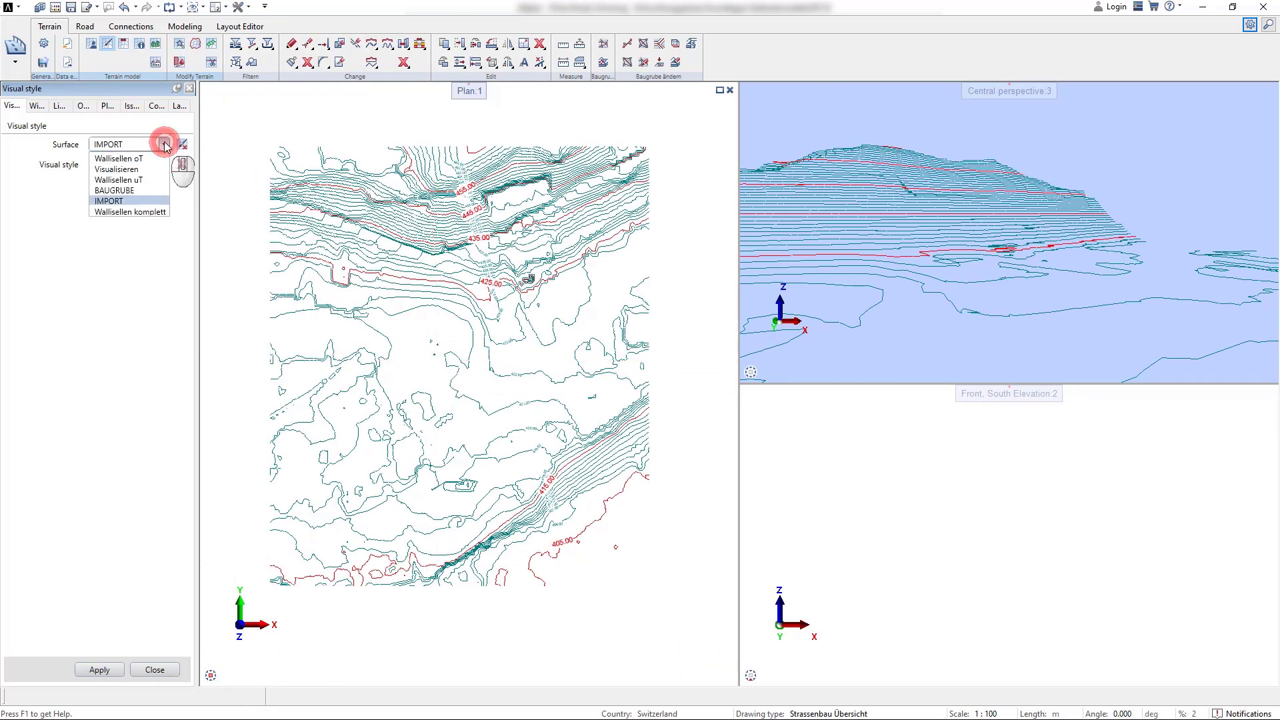
pyautogui.click(114, 190)
pyautogui.click(164, 164)
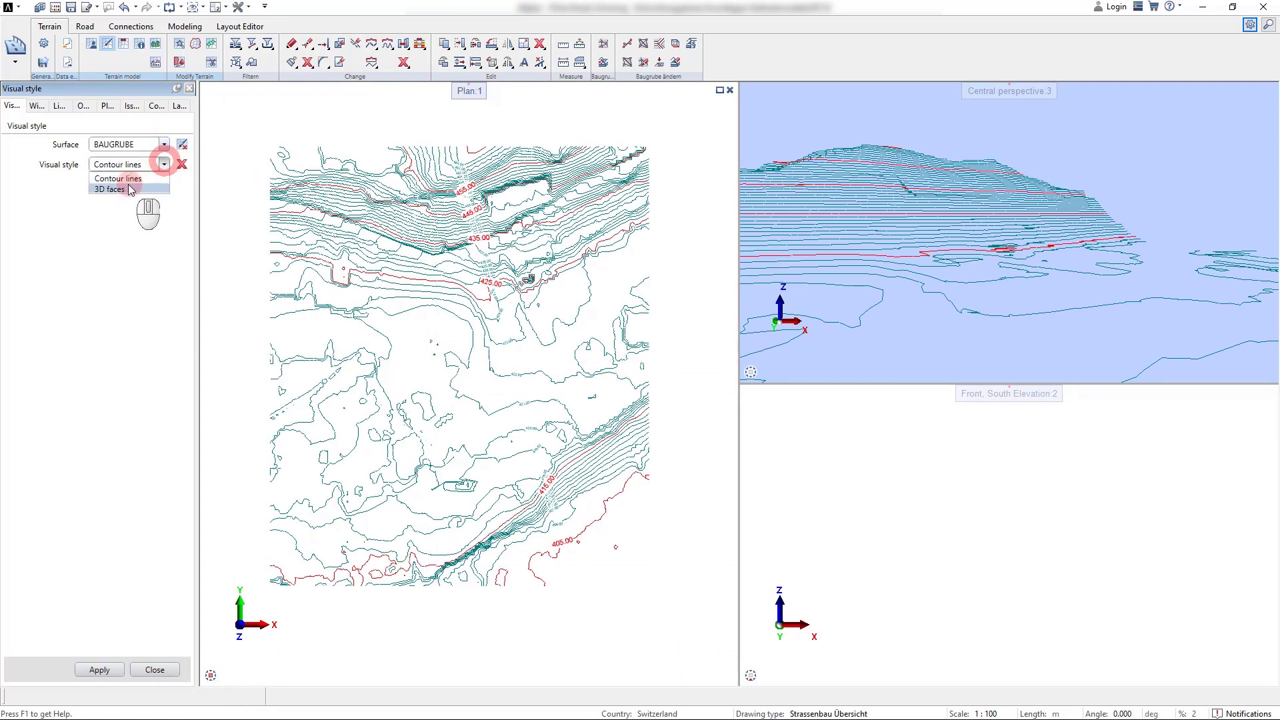